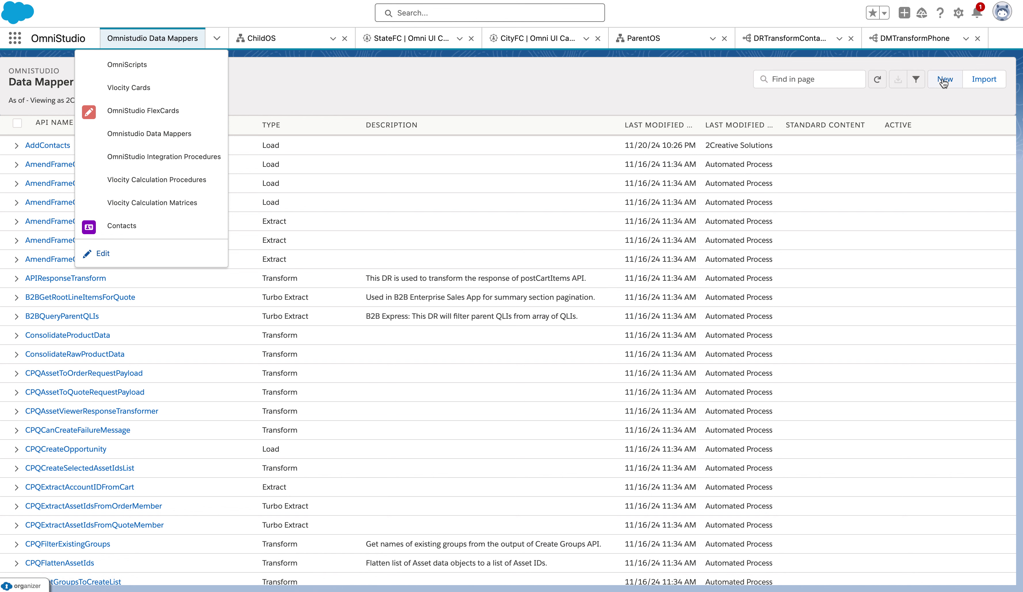
# Step: Create a data mapper DMTransformPhone with interface type Transform and the description "This function returns phone no in given format"
pyautogui.click(943, 77)
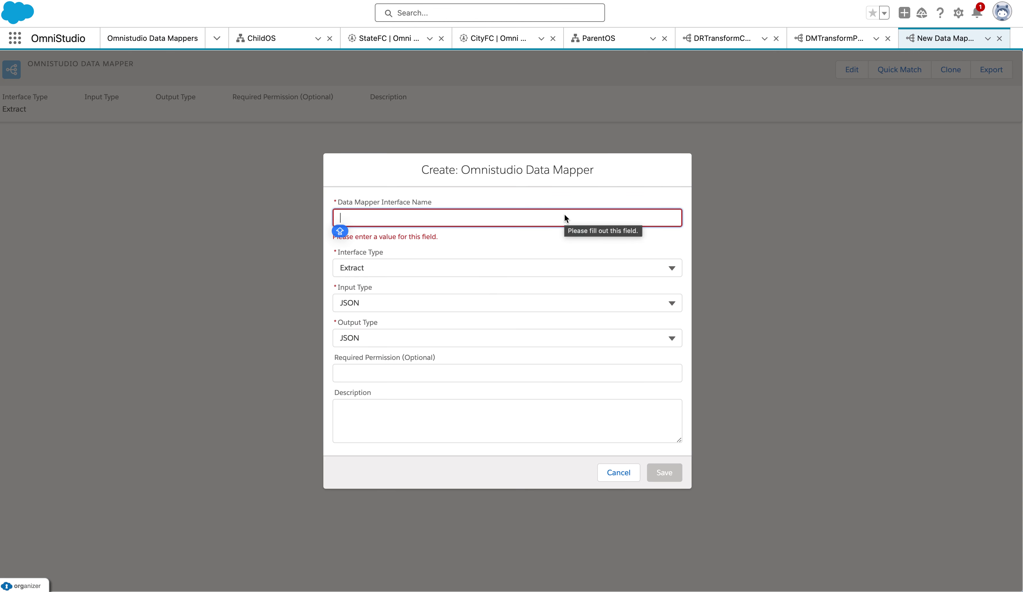
pyautogui.write('DM')
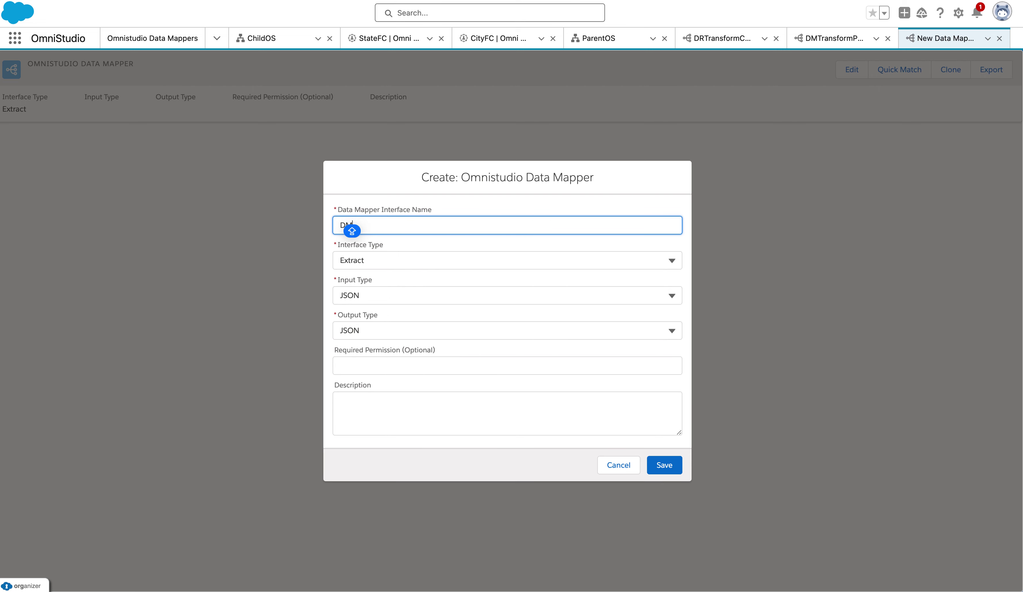
pyautogui.write('Tra')
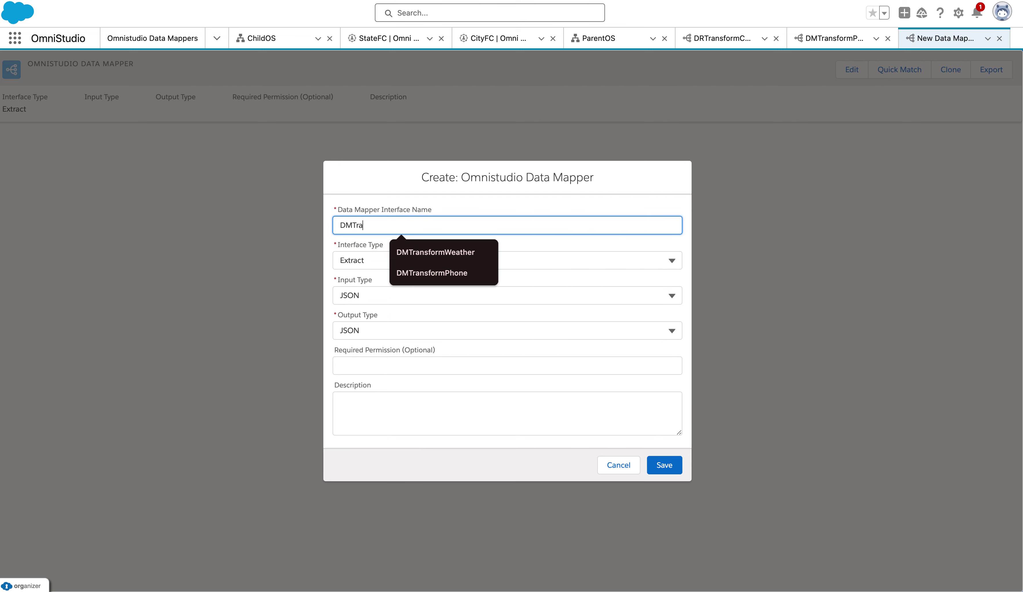
pyautogui.write('nsformPhone')
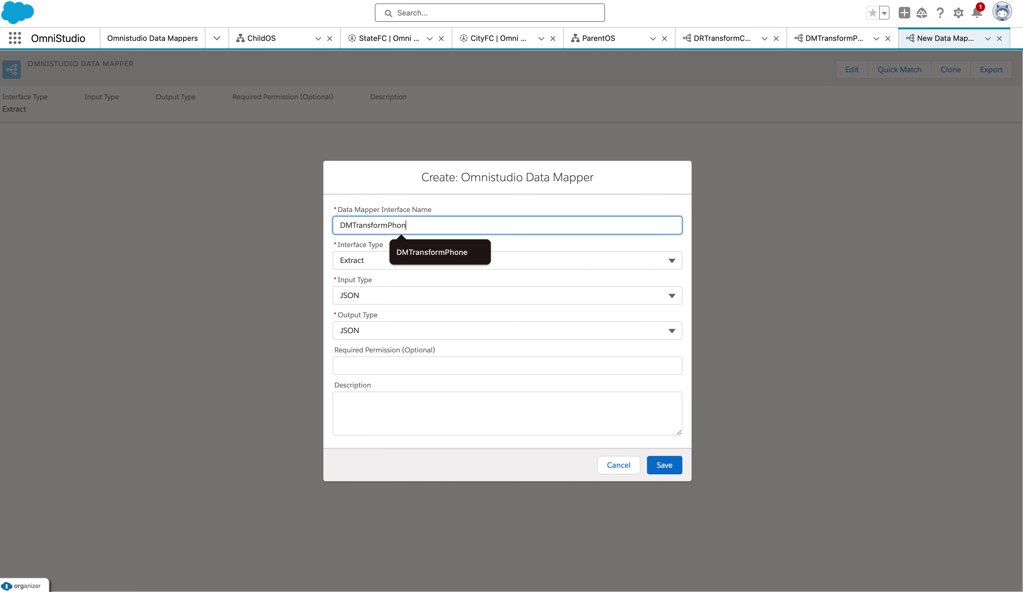
pyautogui.click(506, 261)
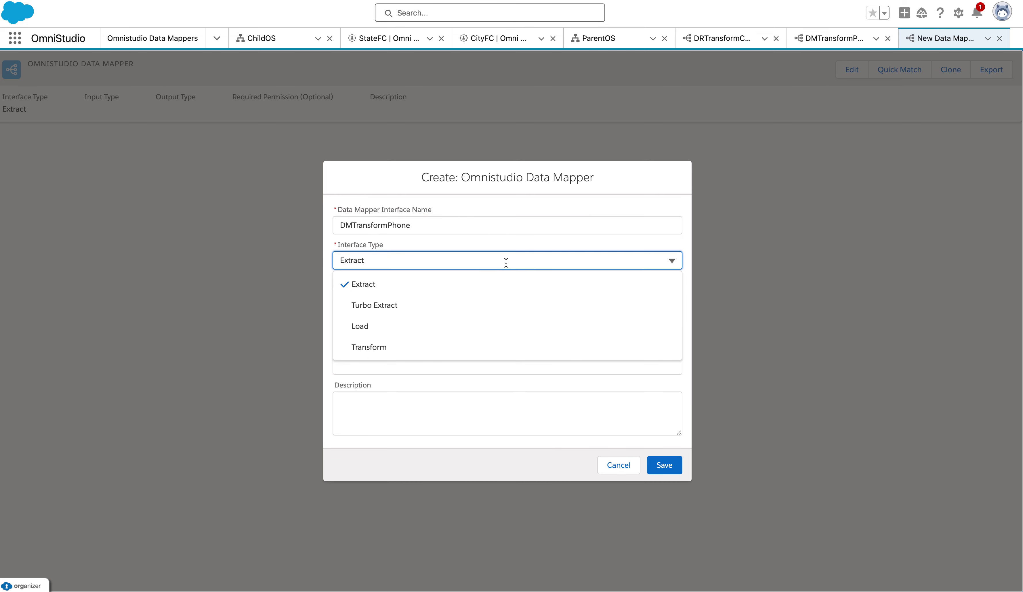
pyautogui.click(413, 352)
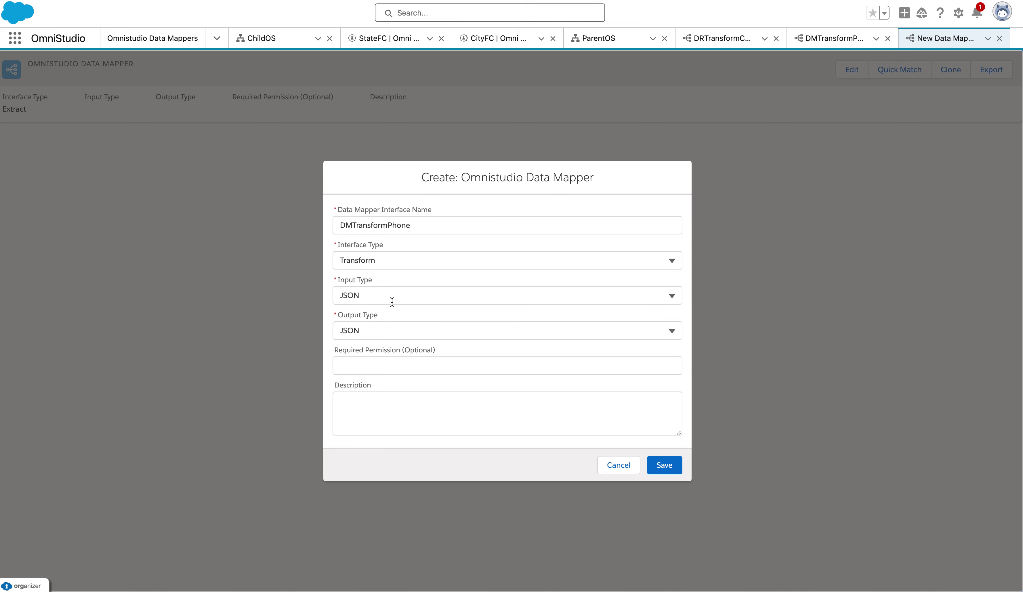
pyautogui.click(382, 400)
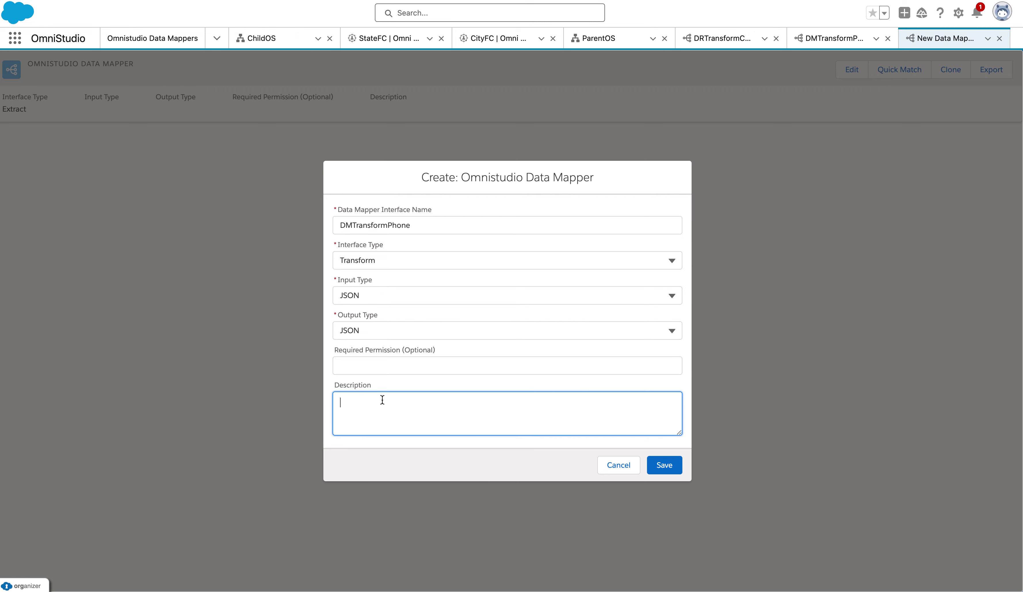
pyautogui.write('This function returns phone no in given format')
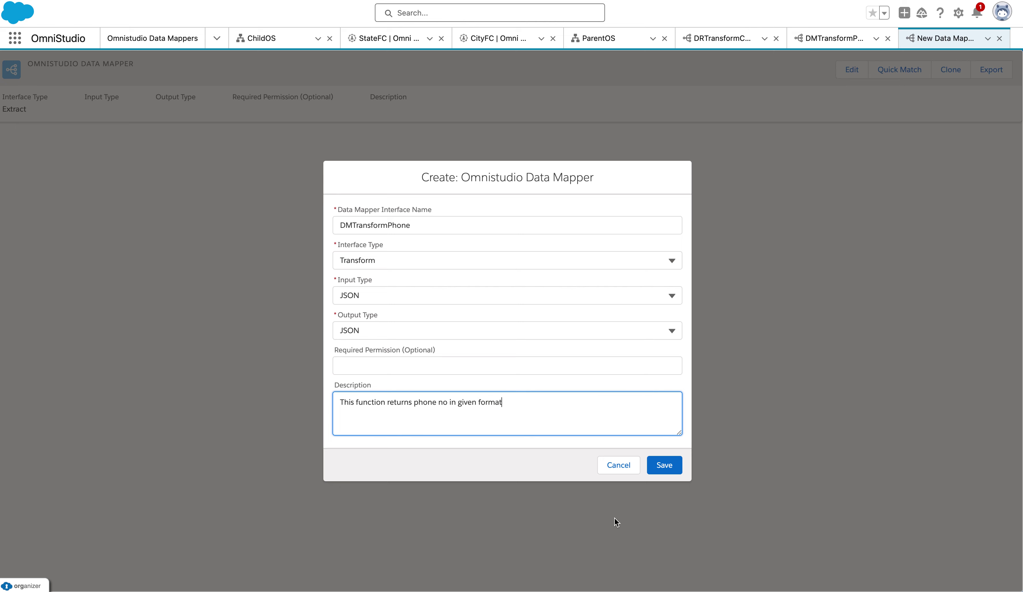
pyautogui.click(672, 465)
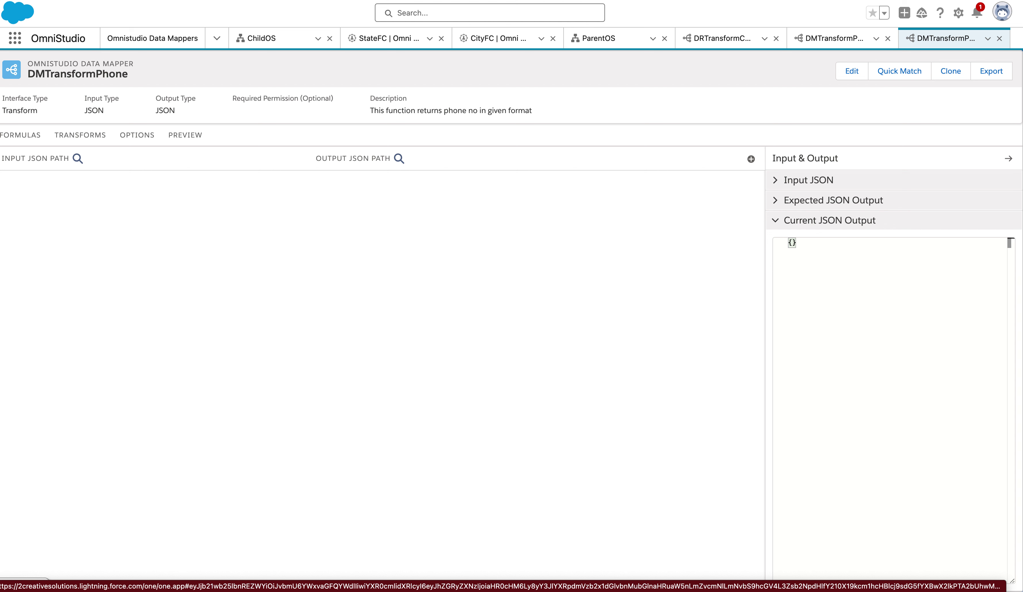
pyautogui.click(33, 139)
pyautogui.click(67, 137)
pyautogui.click(137, 137)
pyautogui.click(184, 139)
pyautogui.click(137, 138)
pyautogui.click(77, 138)
pyautogui.click(31, 137)
pyautogui.click(69, 138)
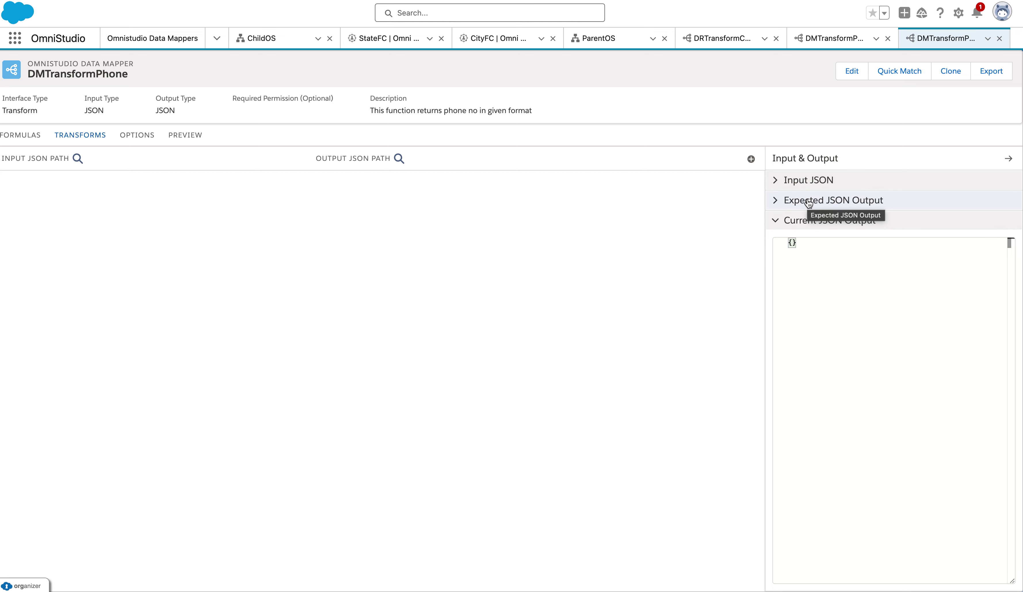
# Step: Copy the whole sample contacts JSON from the preview input of the previously existing DMTransformPhone data mapper
pyautogui.click(828, 43)
pyautogui.click(185, 136)
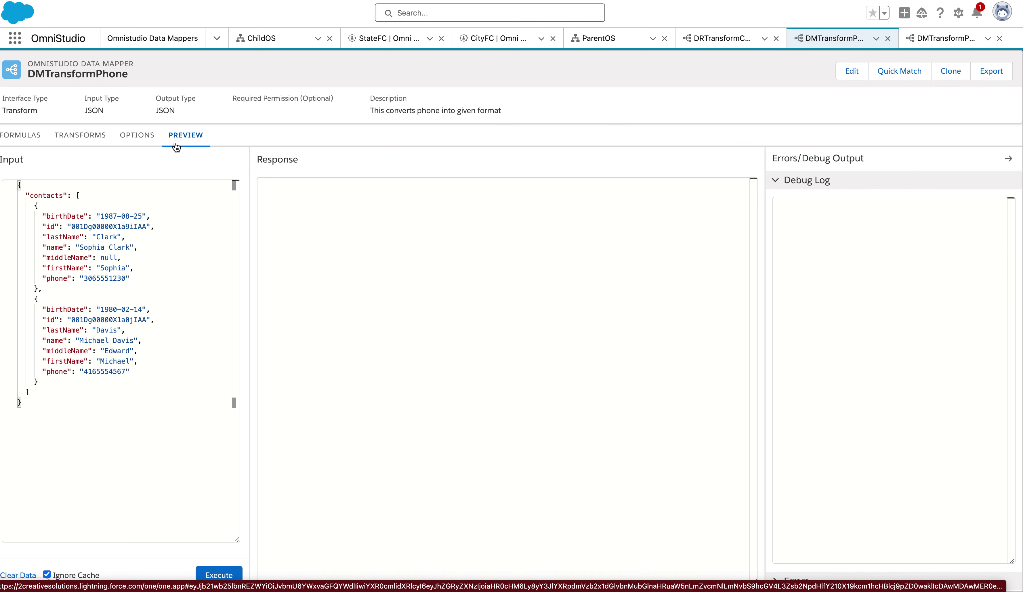
pyautogui.click(140, 258)
pyautogui.hotkey('ctrl', 'a')
pyautogui.hotkey('ctrl', 'c')
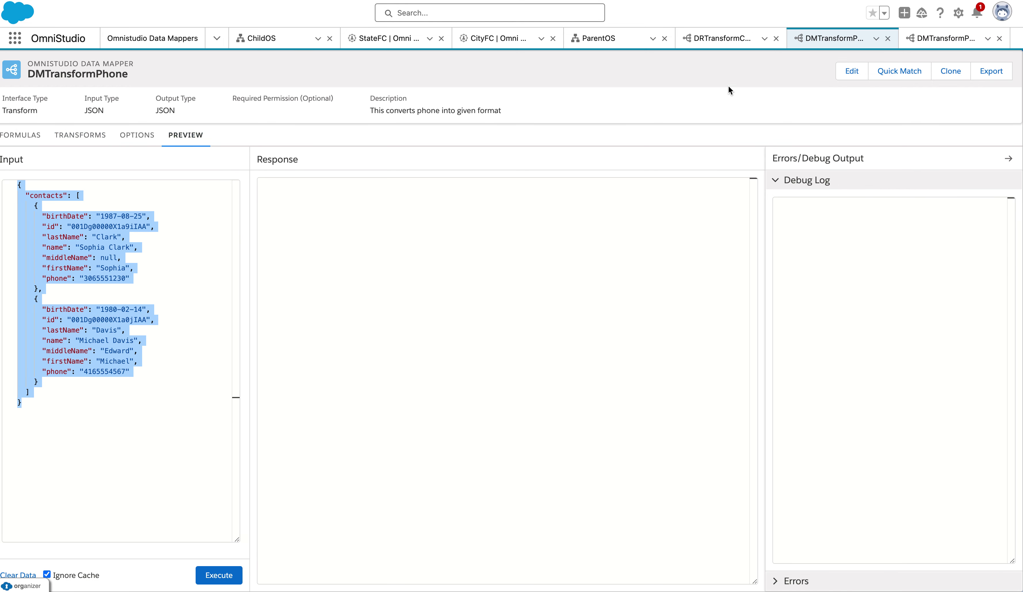
# Step: Paste the copied contacts JSON into both the Input JSON and the Expected JSON Output of the new DMTransformPhone data mapper
pyautogui.click(935, 38)
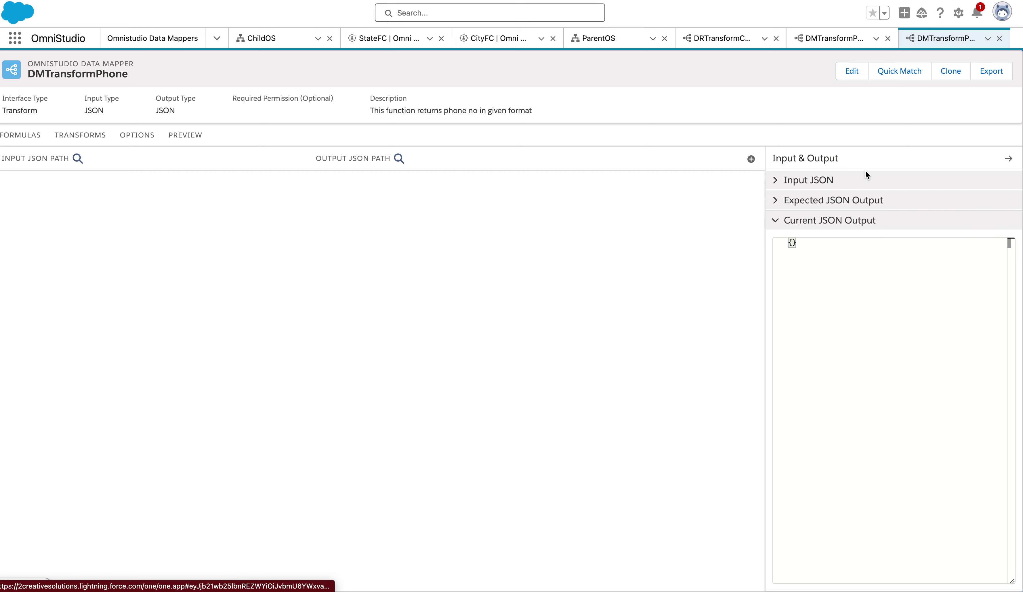
pyautogui.click(856, 180)
pyautogui.click(829, 285)
pyautogui.hotkey('ctrl', 'v')
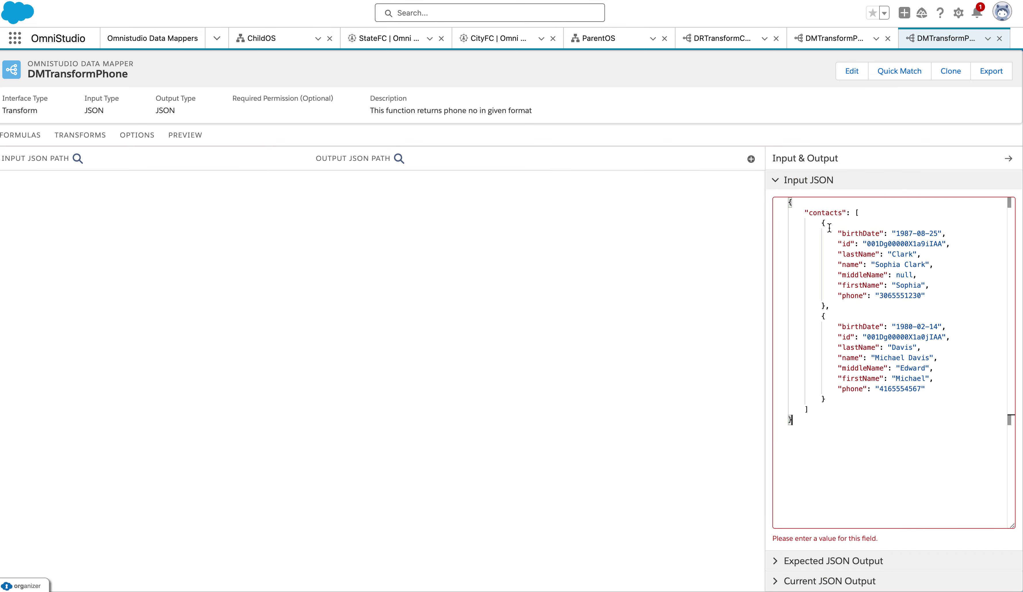
pyautogui.click(775, 182)
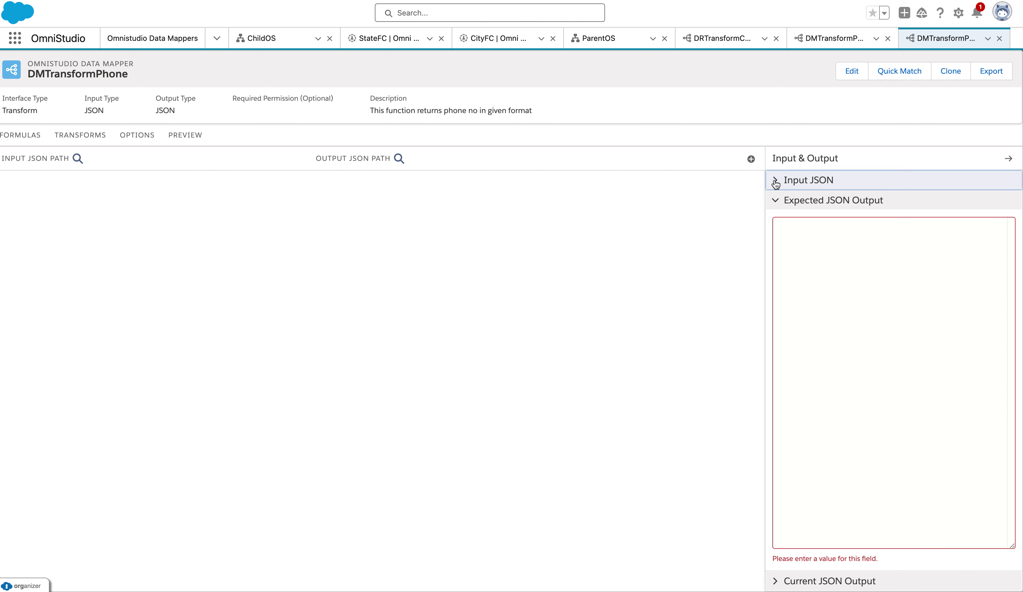
pyautogui.click(814, 245)
pyautogui.hotkey('ctrl', 'v')
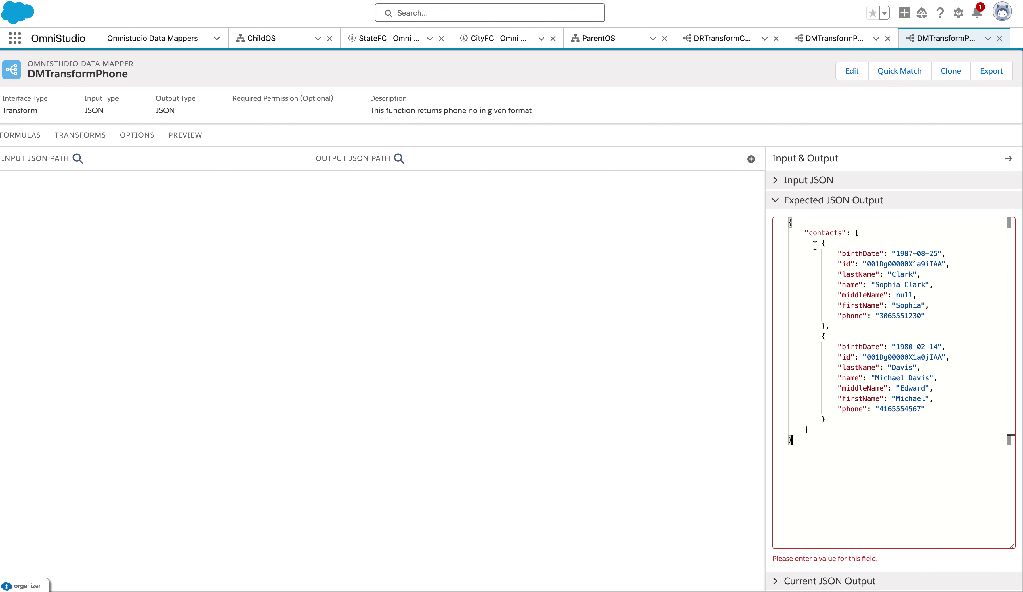
# Step: Rename the phone key to formatedPhone for both contacts in the Expected JSON Output
pyautogui.doubleClick(854, 316)
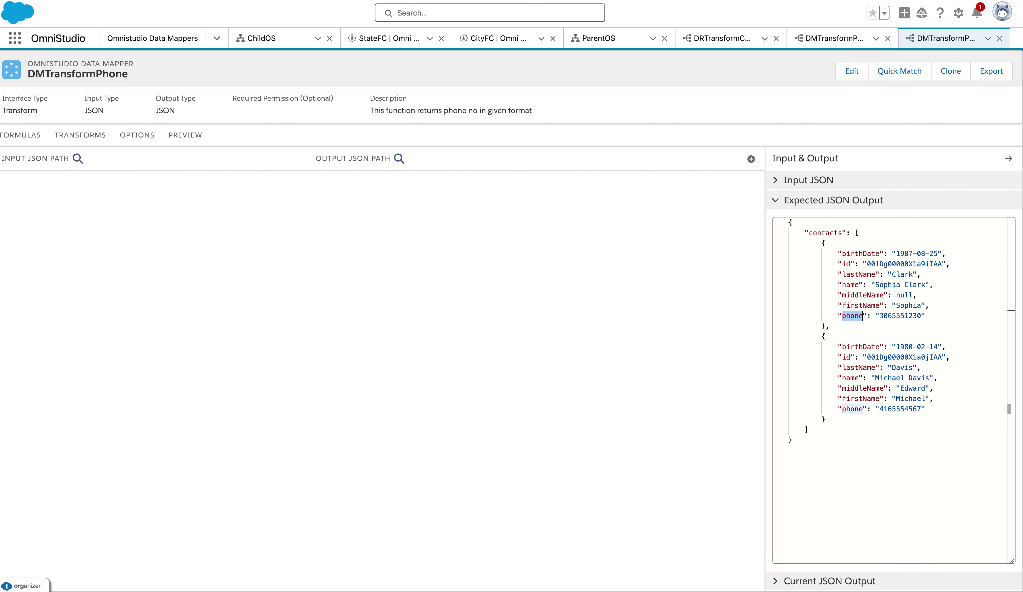
pyautogui.write('formated')
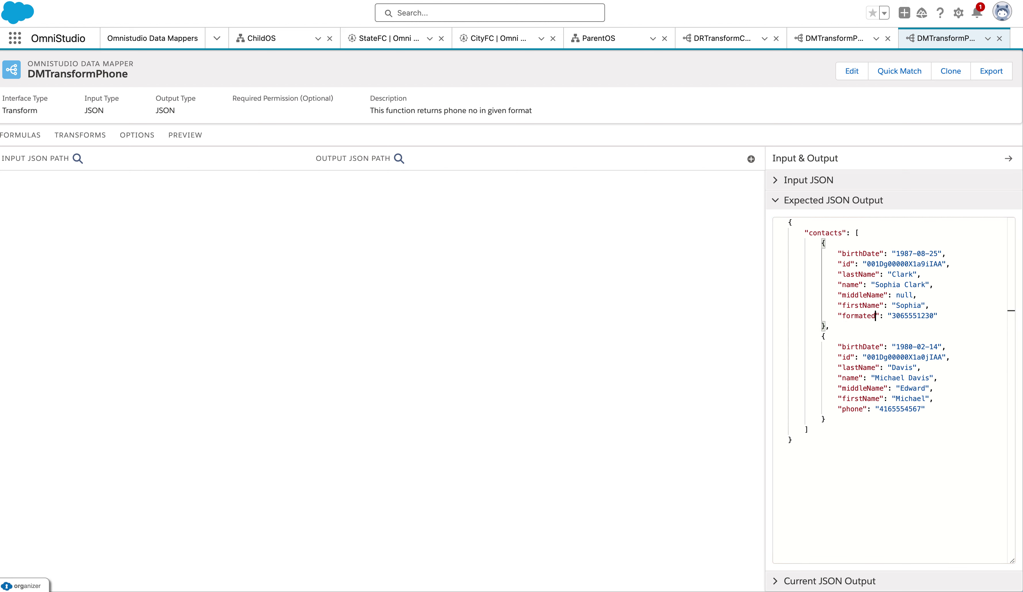
pyautogui.press('capslock')
pyautogui.write('P')
pyautogui.press('capslock')
pyautogui.write('hone')
pyautogui.doubleClick(866, 310)
pyautogui.doubleClick(866, 314)
pyautogui.press('super+c')
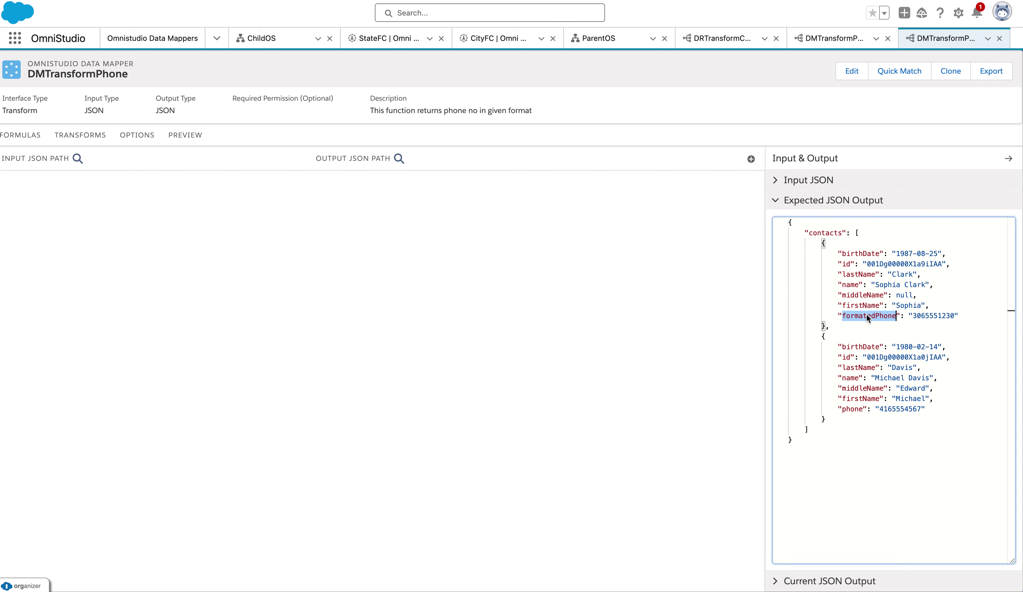
pyautogui.doubleClick(849, 407)
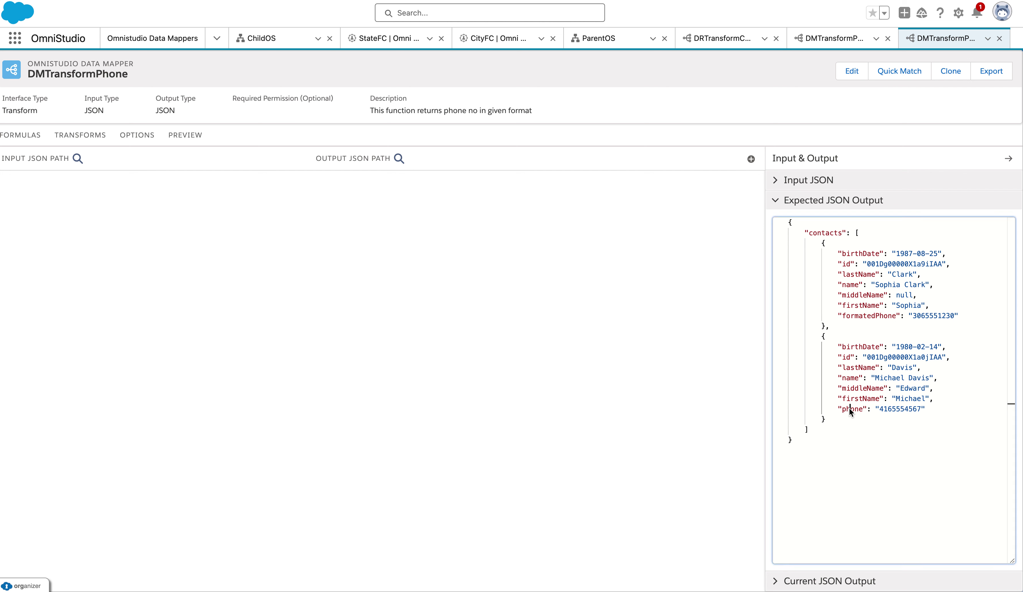
pyautogui.press('super+v')
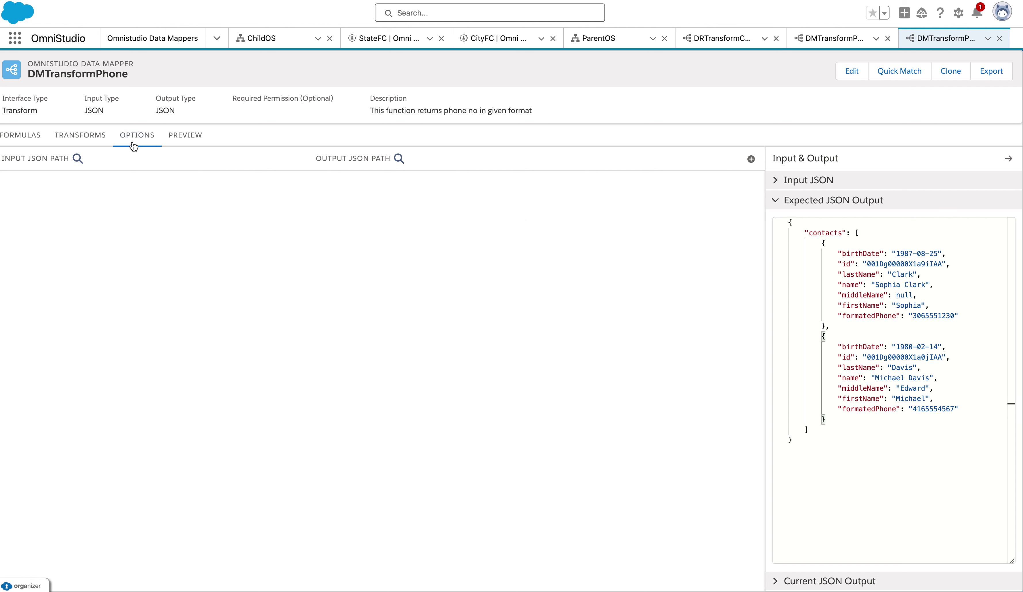
# Step: Add a transform mapping from input path contacts:phone to output path contacts:formatedPhone
pyautogui.click(76, 137)
pyautogui.click(750, 159)
pyautogui.click(117, 203)
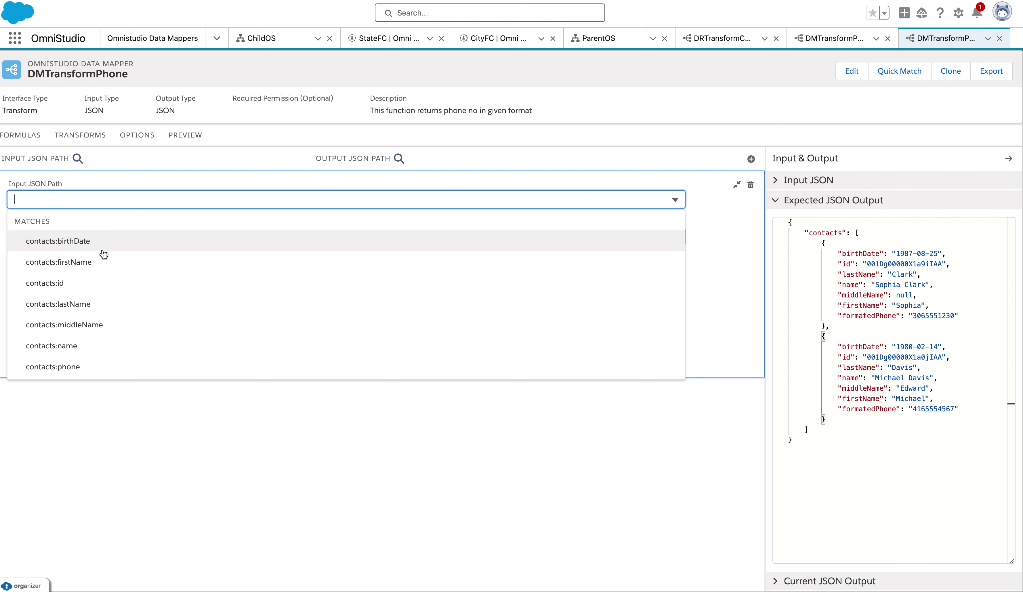
pyautogui.click(94, 367)
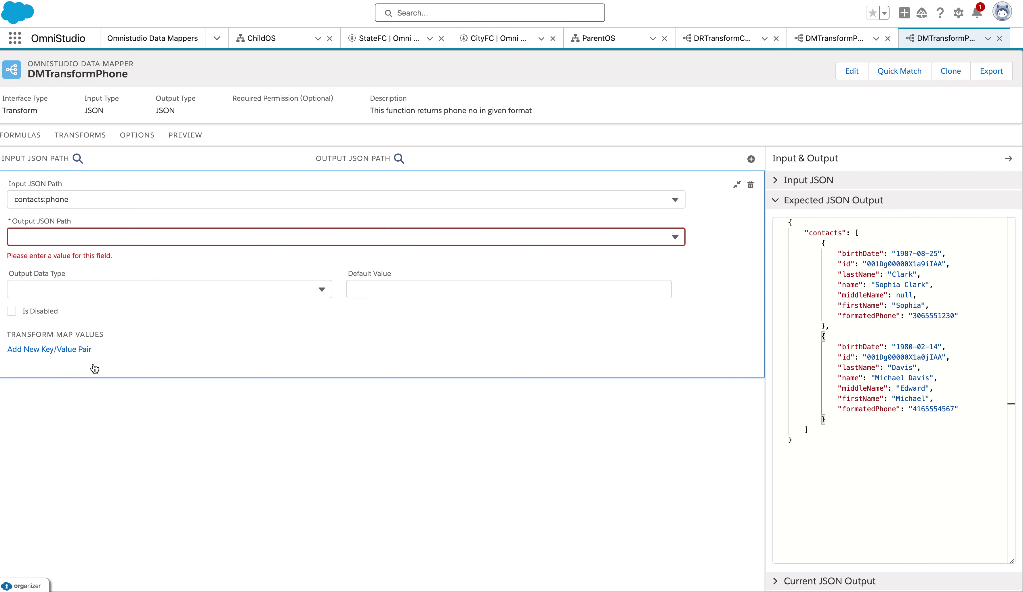
pyautogui.click(131, 236)
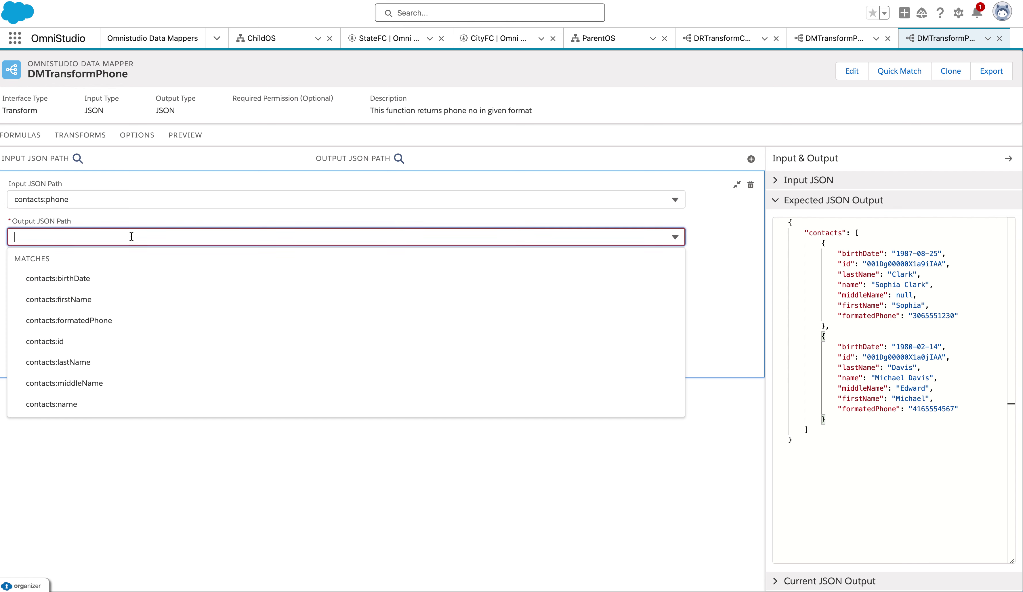
pyautogui.click(106, 322)
# Step: Set the phone mapping's output data type to String and its default value to ""
pyautogui.click(146, 275)
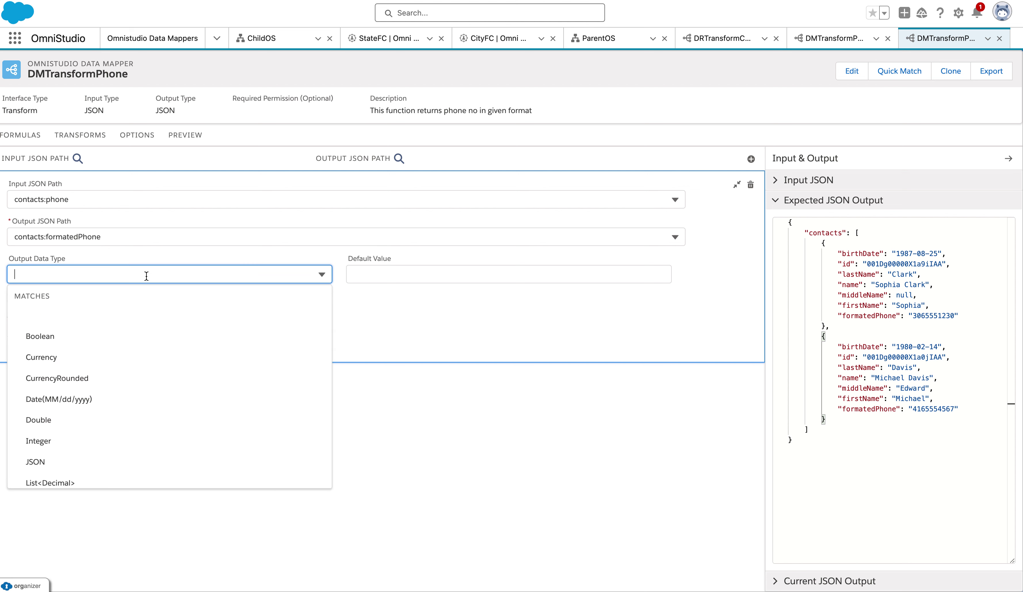
pyautogui.write('str')
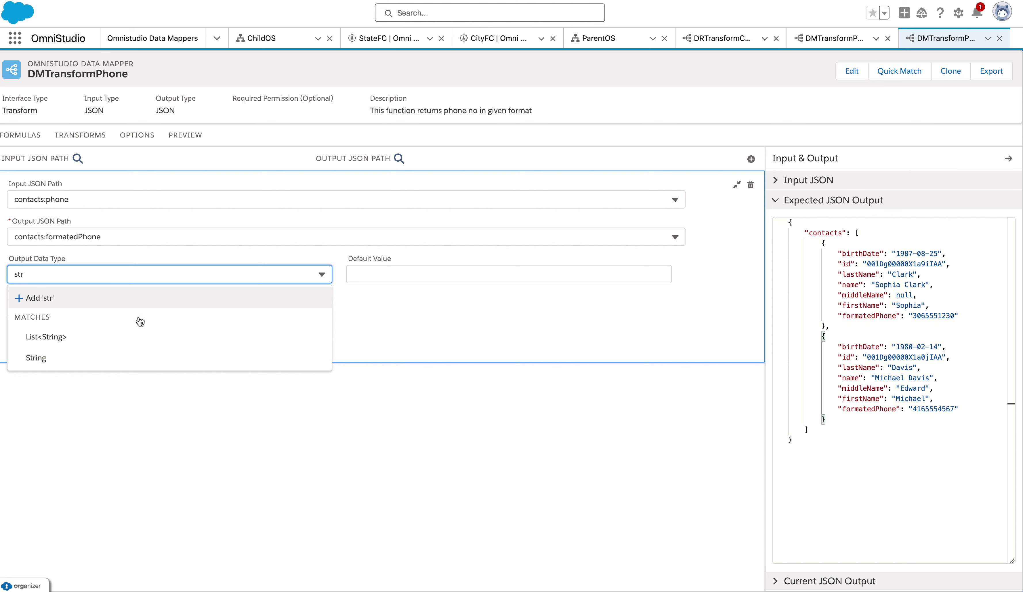
pyautogui.click(118, 357)
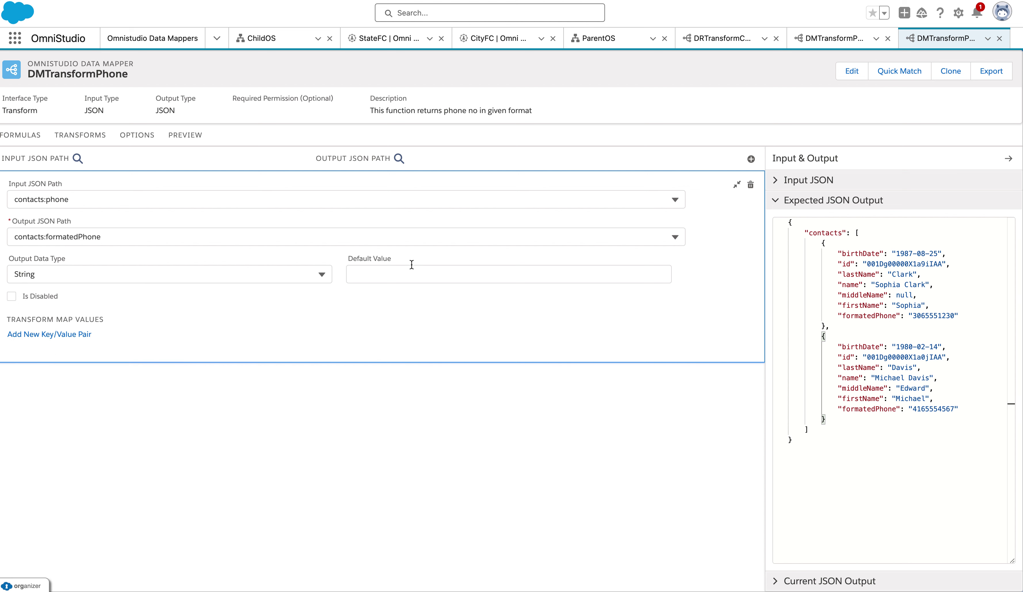
pyautogui.click(409, 273)
pyautogui.write('""')
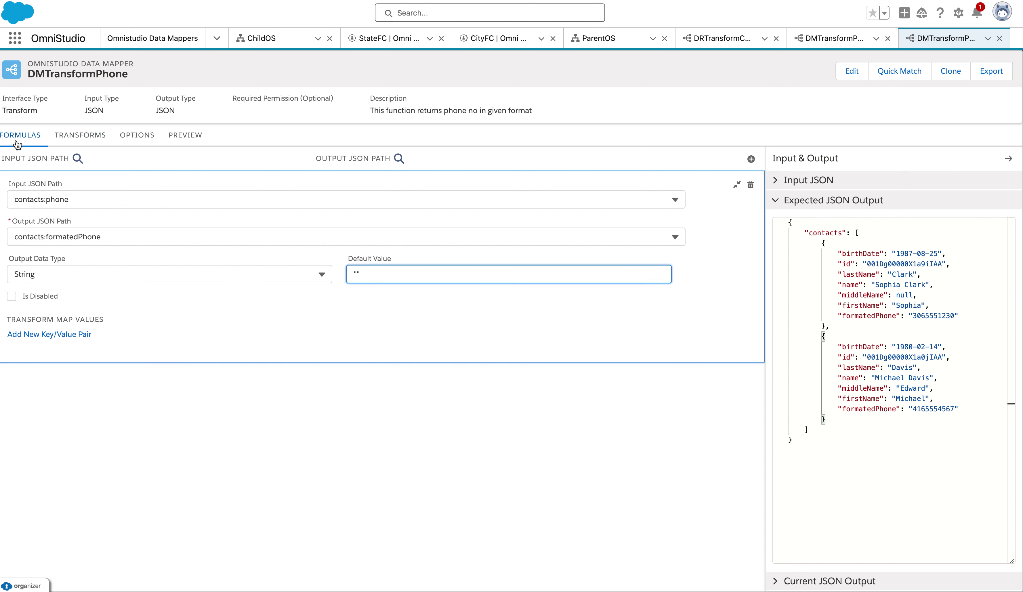
# Step: Execute the data mapper preview and compare the first contact's input phone with its formatedPhone in the response
pyautogui.click(192, 143)
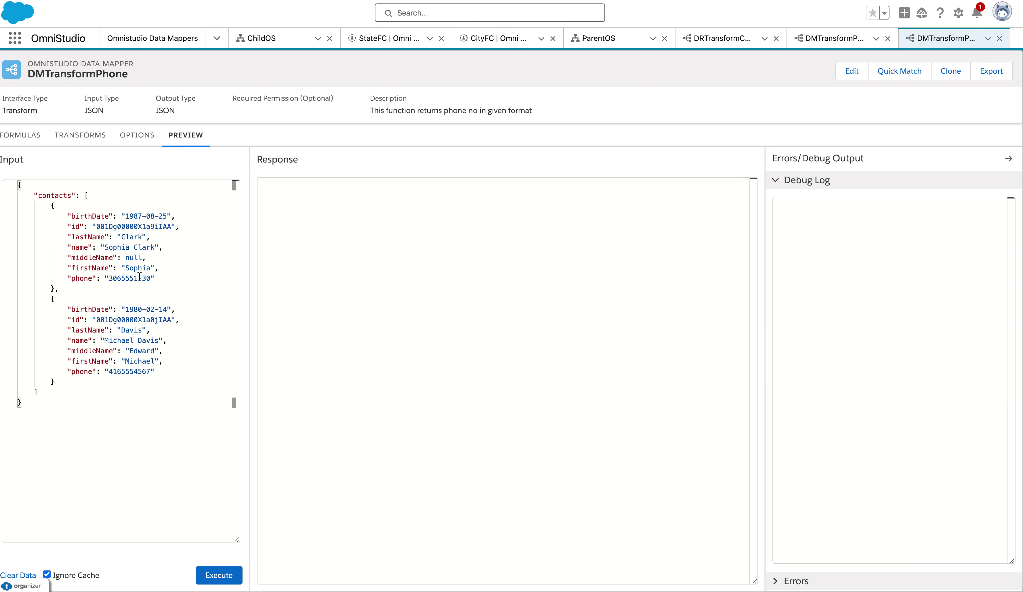
pyautogui.click(134, 292)
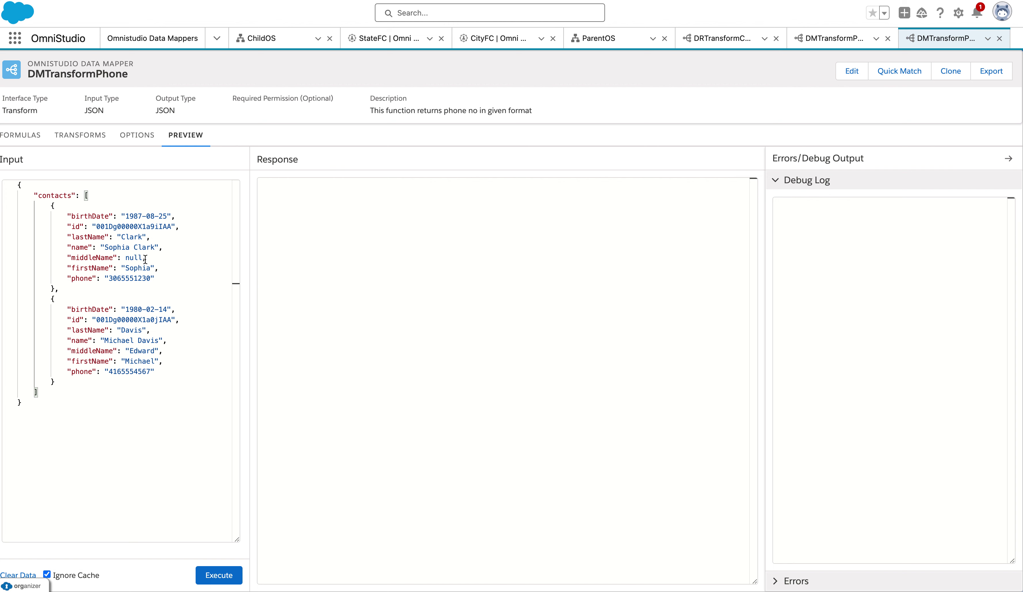
pyautogui.click(219, 575)
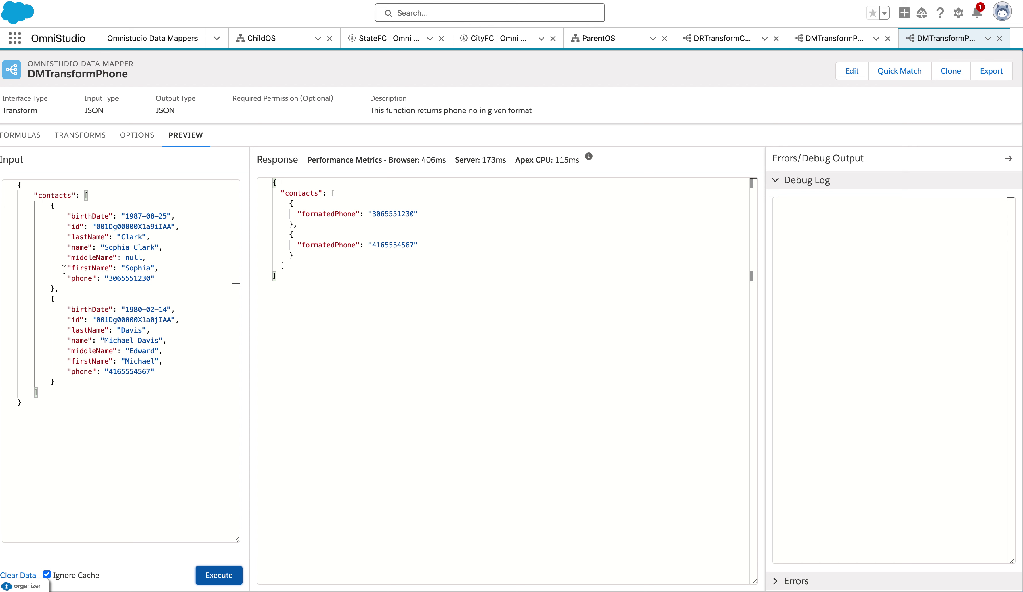
pyautogui.click(67, 278)
pyautogui.moveTo(68, 278); pyautogui.dragTo(155, 278)
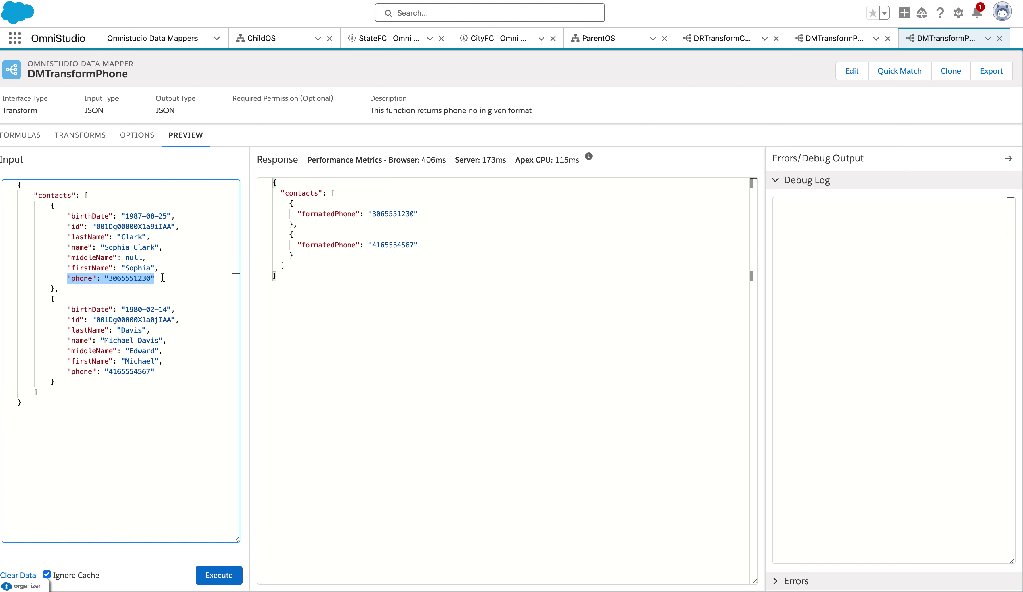
pyautogui.moveTo(302, 213); pyautogui.dragTo(435, 212)
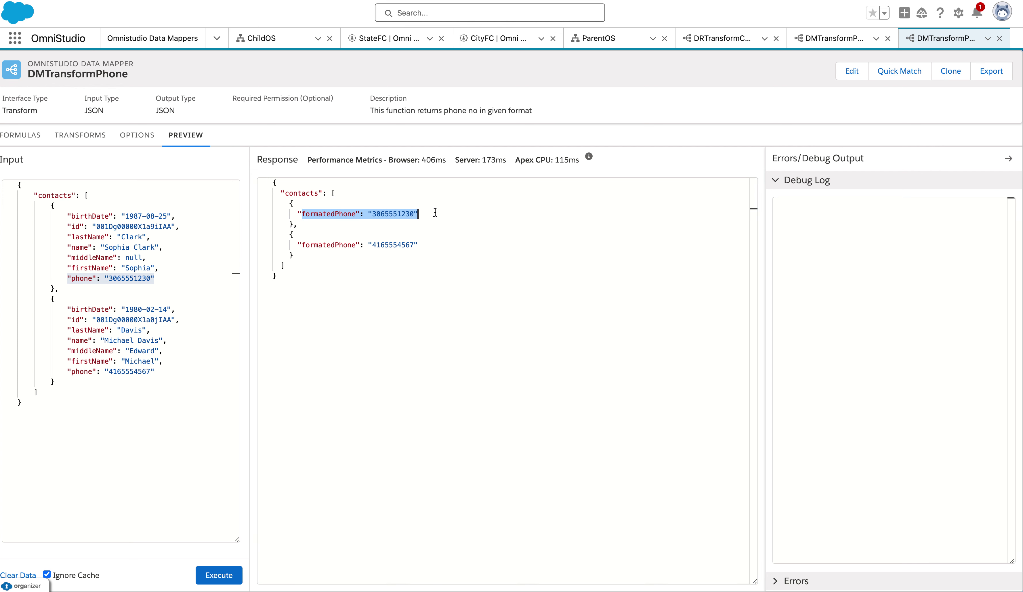
# Step: Add a new blank formula to the DMTransformPhone data mapper
pyautogui.click(22, 136)
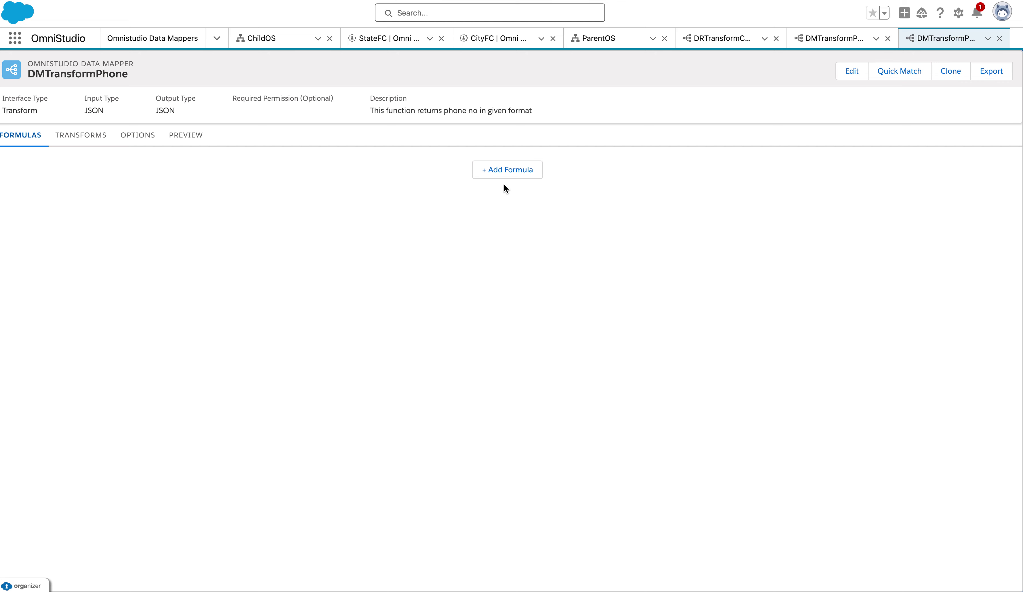
pyautogui.click(504, 174)
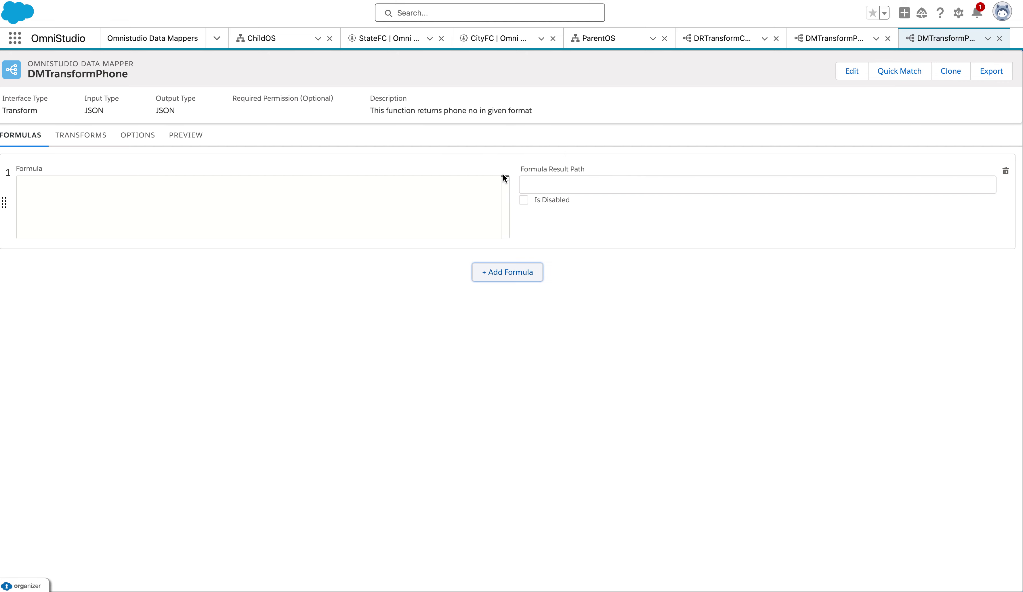
pyautogui.click(230, 210)
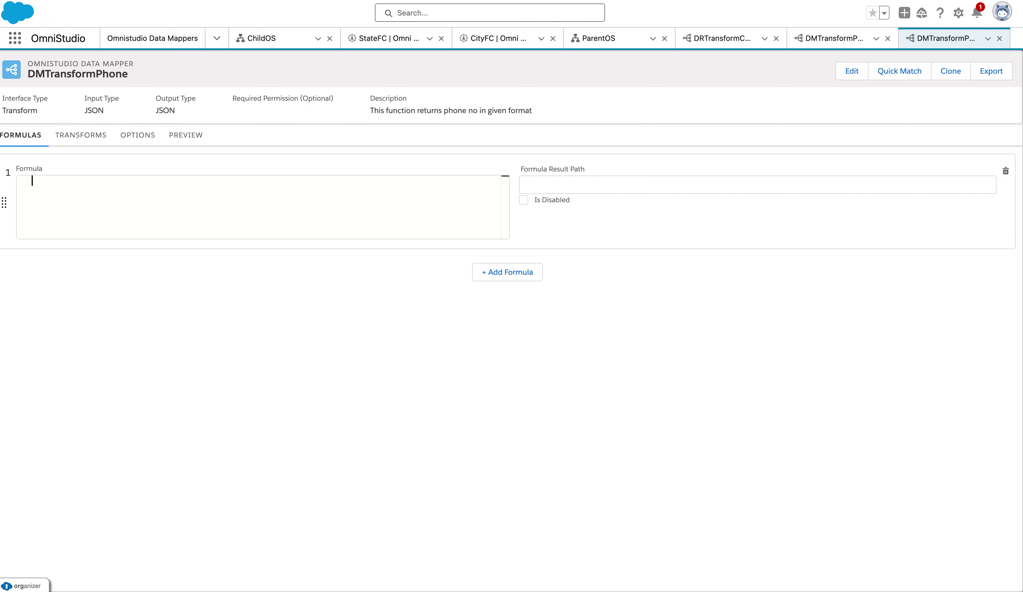
# Step: Switch to the Salesforce Help page on Omniscript functions and look up the CONCATENATE function
pyautogui.click(496, 0)
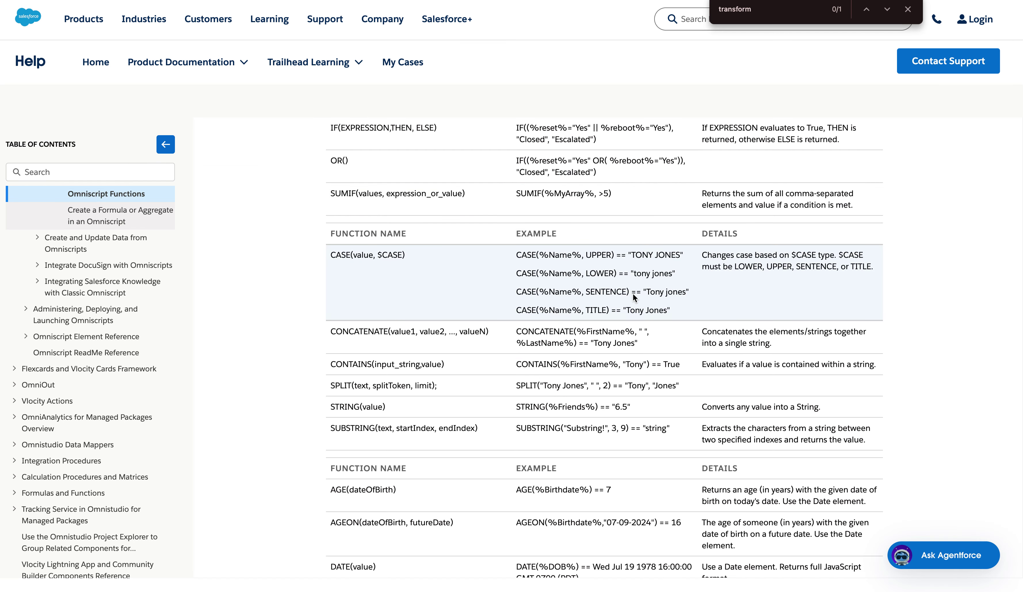
pyautogui.hotkey('ctrl', 'a')
pyautogui.write('concat')
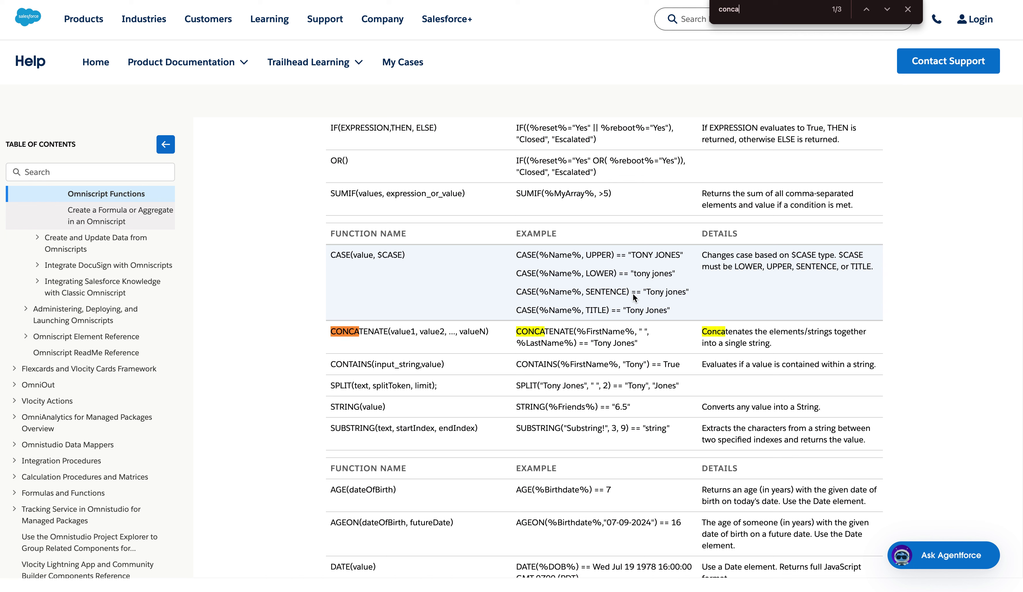
pyautogui.doubleClick(374, 333)
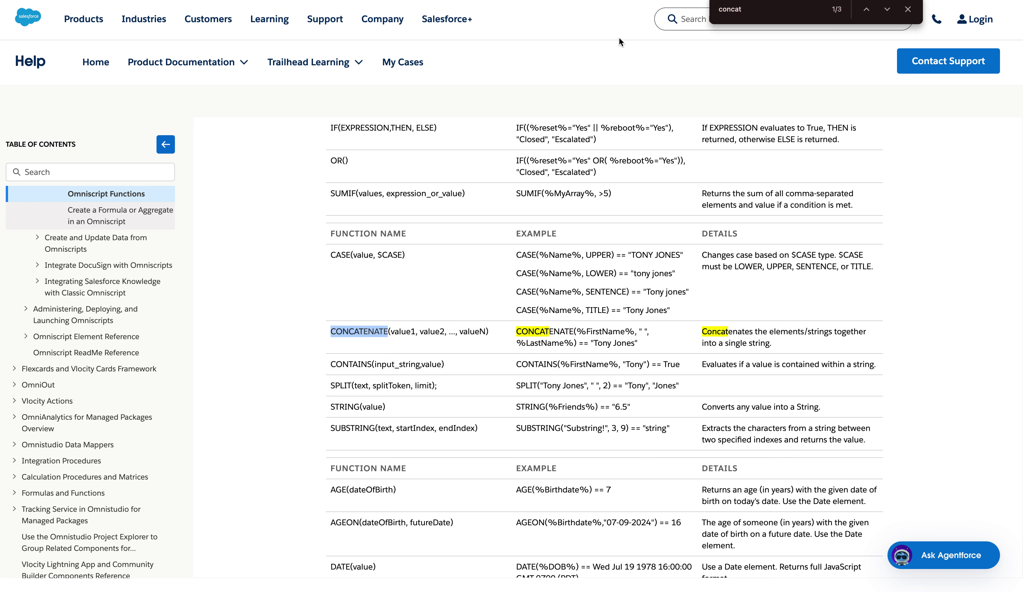
# Step: Find the SUBSTRING function on the help page and examine its text, startIndex and endIndex arguments
pyautogui.hotkey('ctrl', 'f')
pyautogui.write('subns')
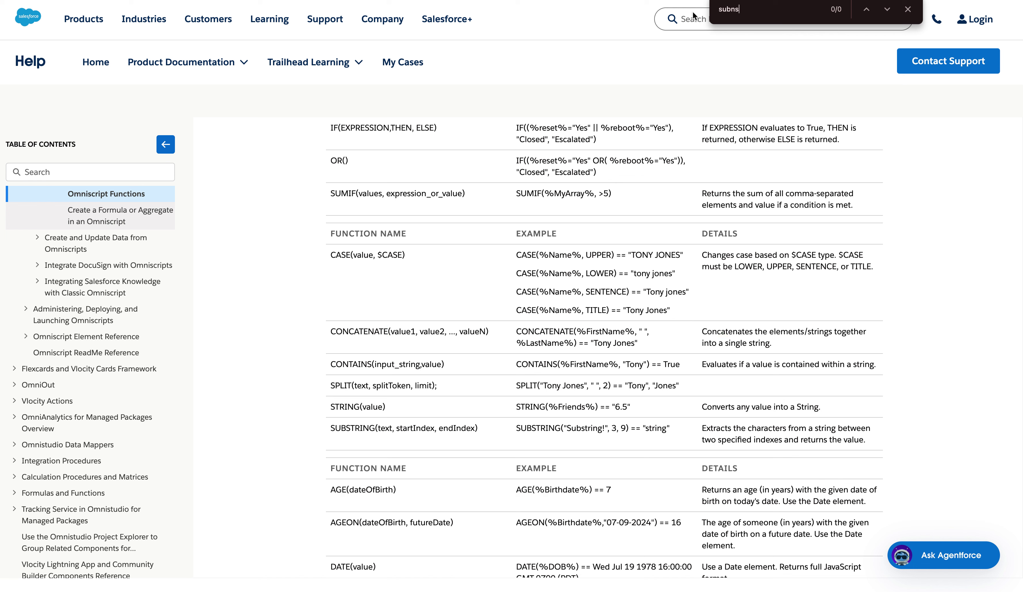
pyautogui.press('BackSpace')
pyautogui.press('BackSpace')
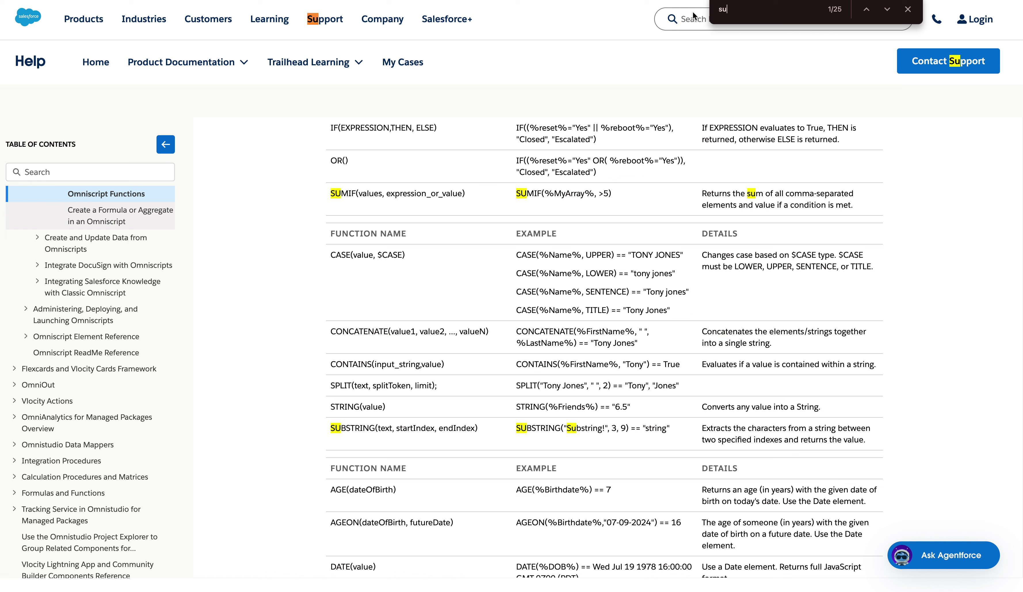
pyautogui.write('bstroing')
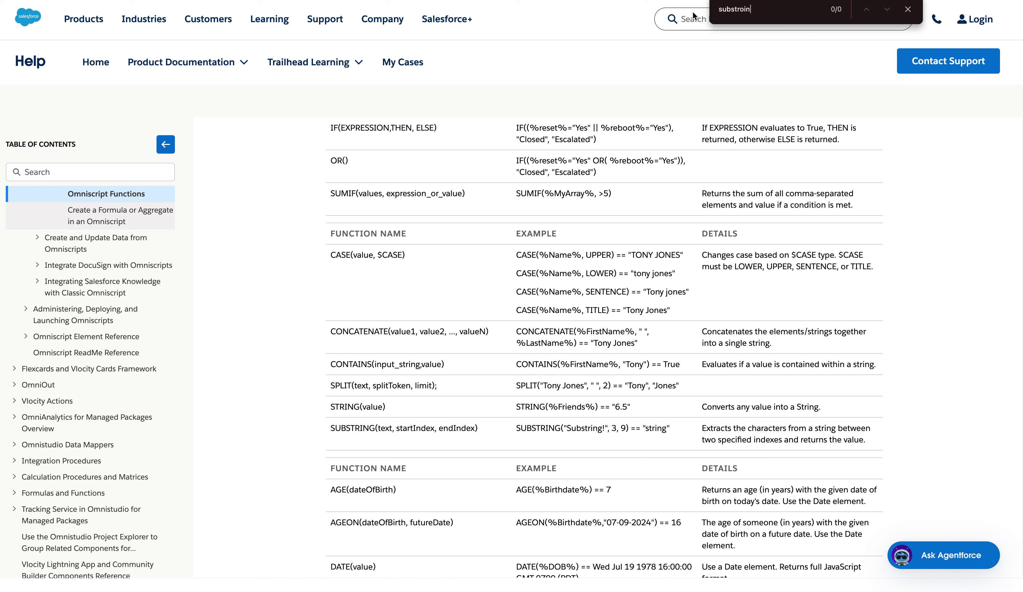
pyautogui.press('BackSpace')
pyautogui.press('BackSpace')
pyautogui.press('BackSpace')
pyautogui.press('BackSpace')
pyautogui.write('ring')
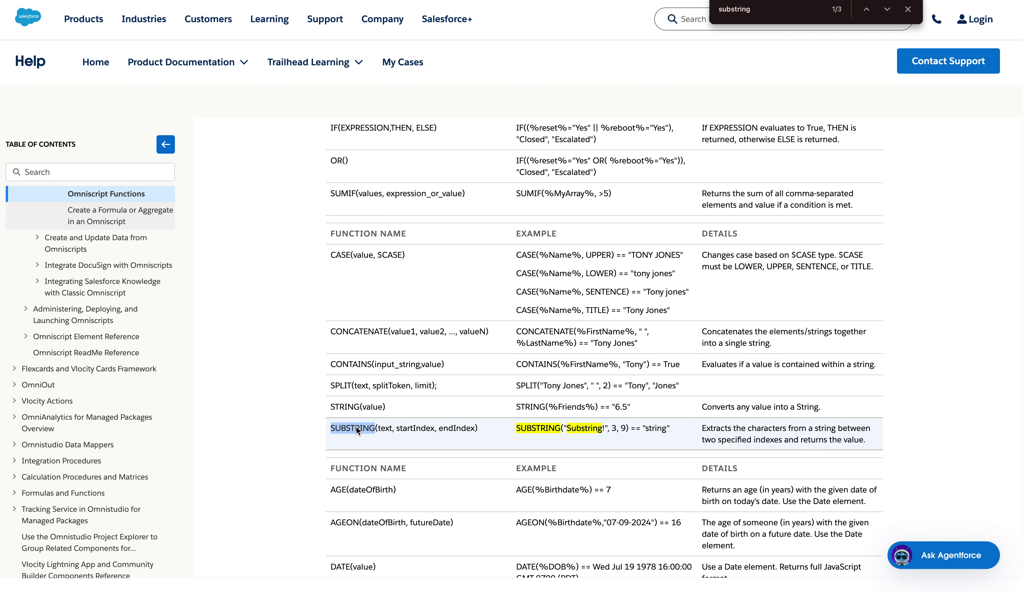
pyautogui.doubleClick(383, 429)
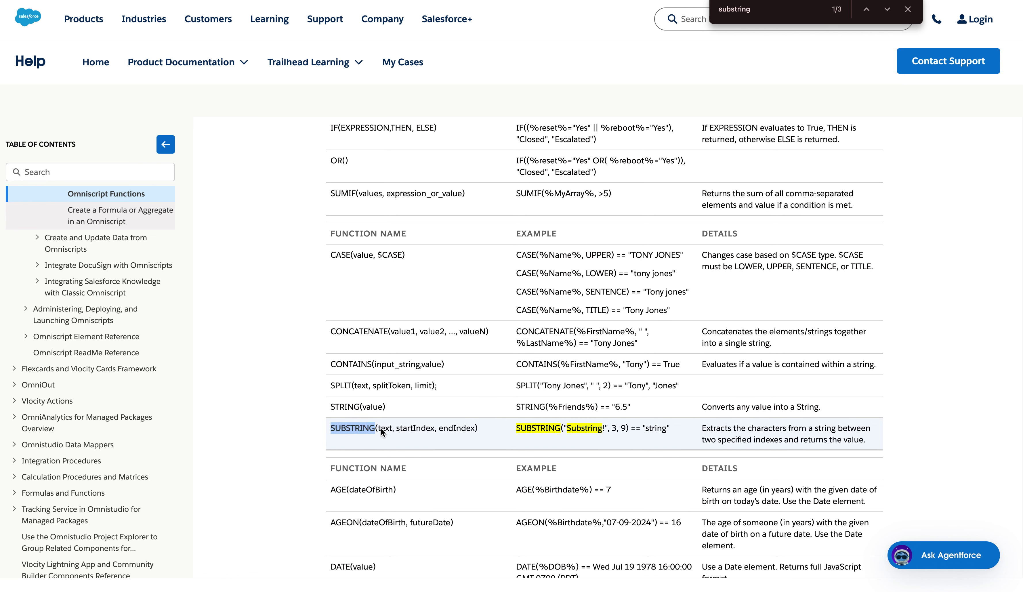
pyautogui.doubleClick(416, 429)
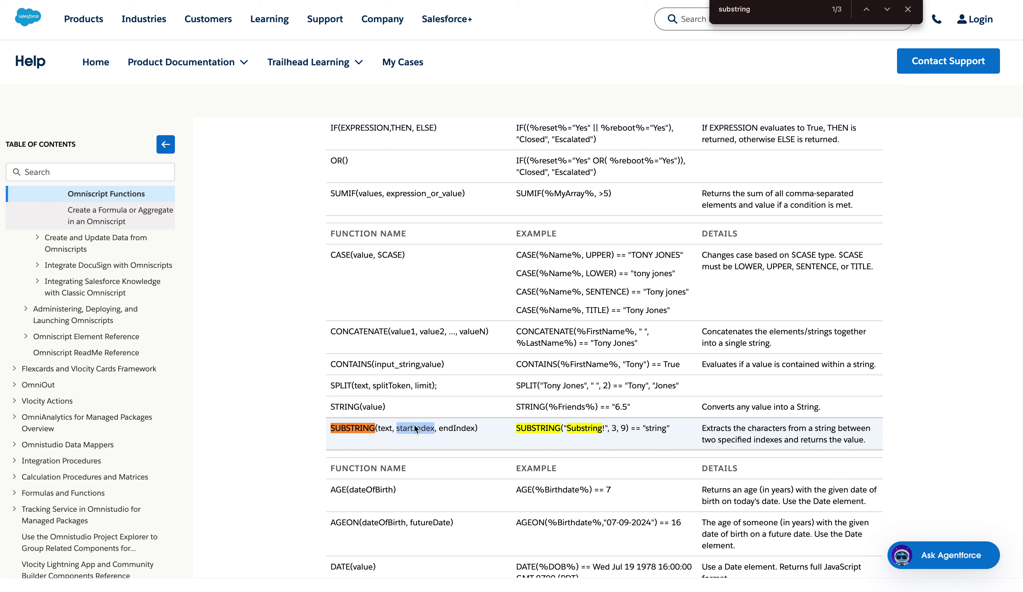
pyautogui.doubleClick(454, 429)
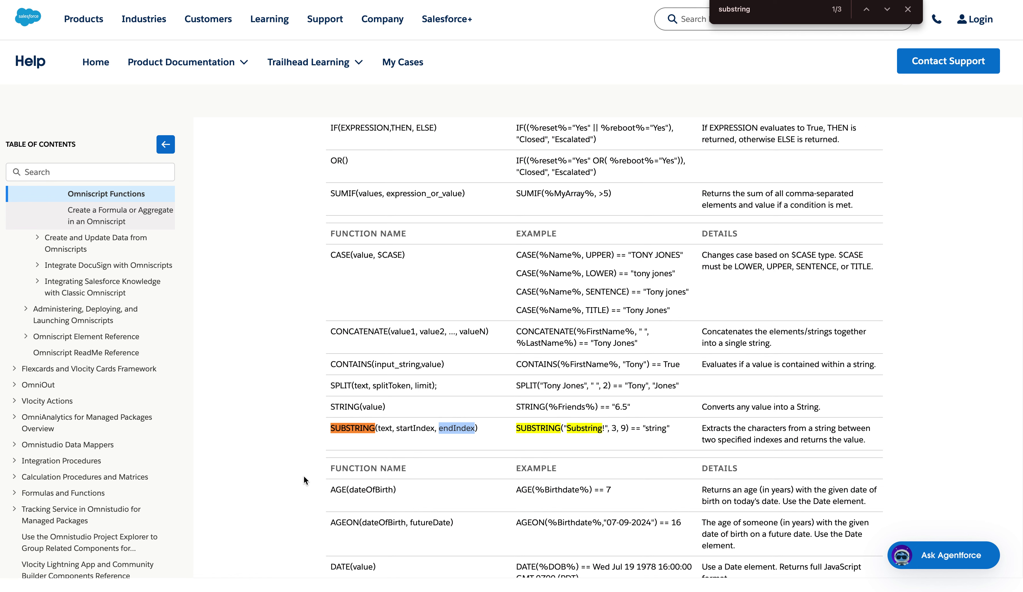
# Step: Switch back to the data mapper and enter SUBSTRING(contacts:phone) as the first formula
pyautogui.hotkey('ctrl', 'Tab')
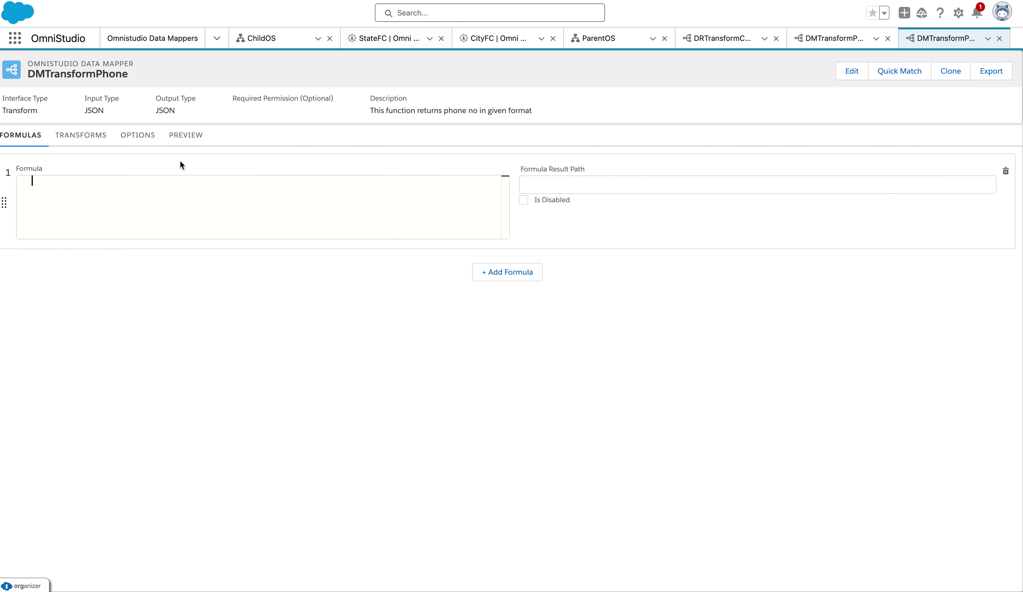
pyautogui.write('SUB')
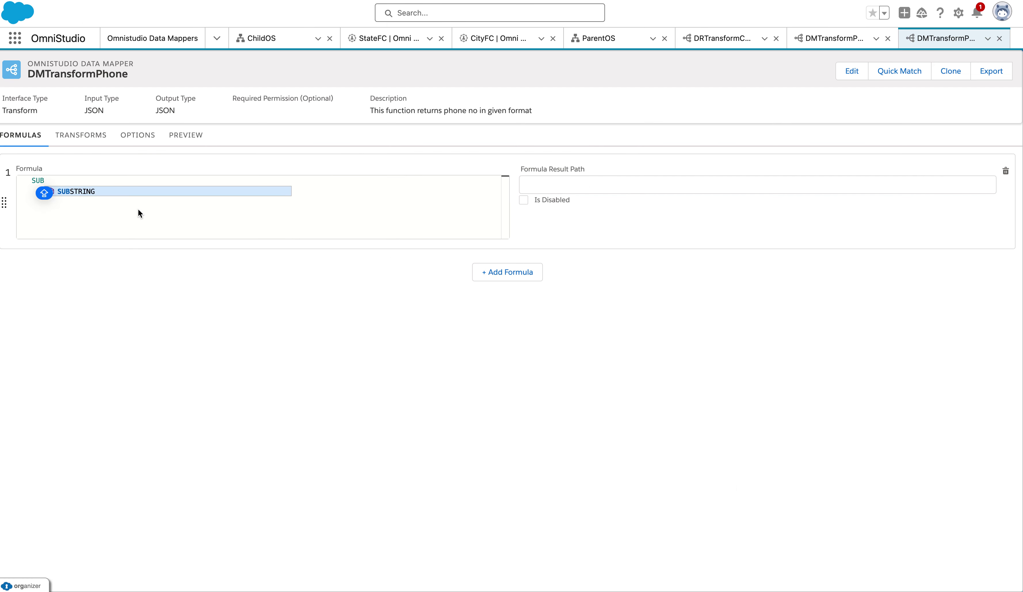
pyautogui.click(150, 191)
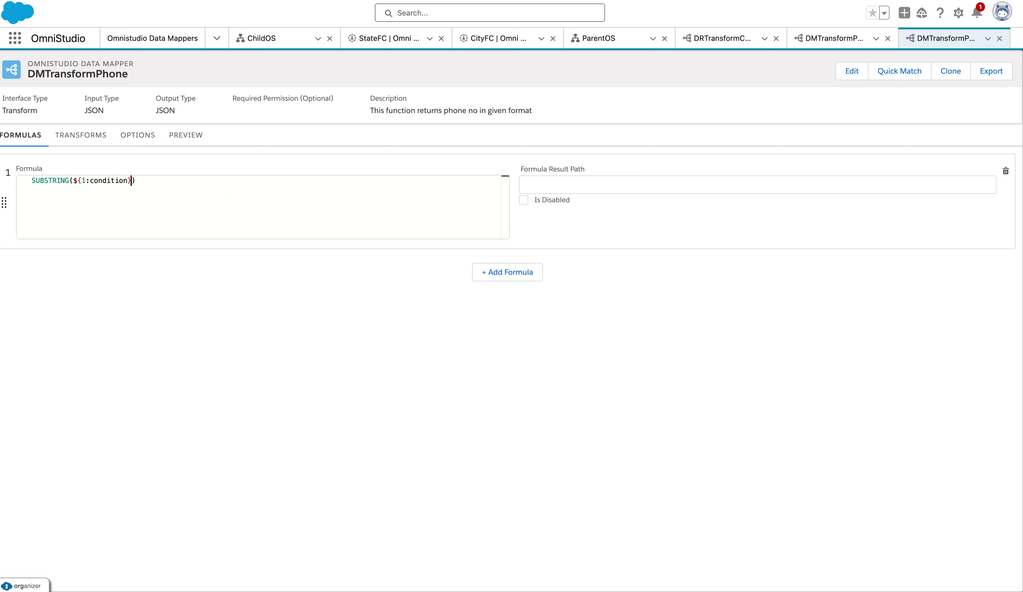
pyautogui.press('BackSpace')
pyautogui.press('BackSpace')
pyautogui.press('BackSpace')
pyautogui.press('BackSpace')
pyautogui.press('BackSpace')
pyautogui.press('BackSpace')
pyautogui.press('BackSpace')
pyautogui.press('BackSpace')
pyautogui.press('BackSpace')
pyautogui.press('BackSpace')
pyautogui.press('BackSpace')
pyautogui.press('BackSpace')
pyautogui.press('BackSpace')
pyautogui.press('BackSpace')
pyautogui.write('CON')
pyautogui.press('BackSpace')
pyautogui.press('BackSpace')
pyautogui.press('BackSpace')
pyautogui.write('cotnac')
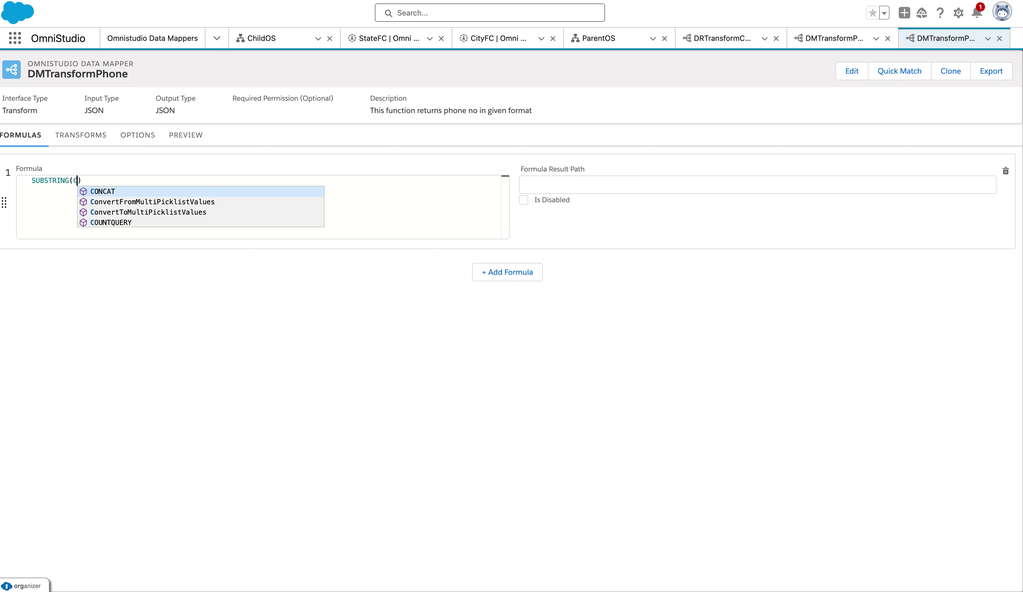
pyautogui.press('BackSpace')
pyautogui.press('BackSpace')
pyautogui.press('BackSpace')
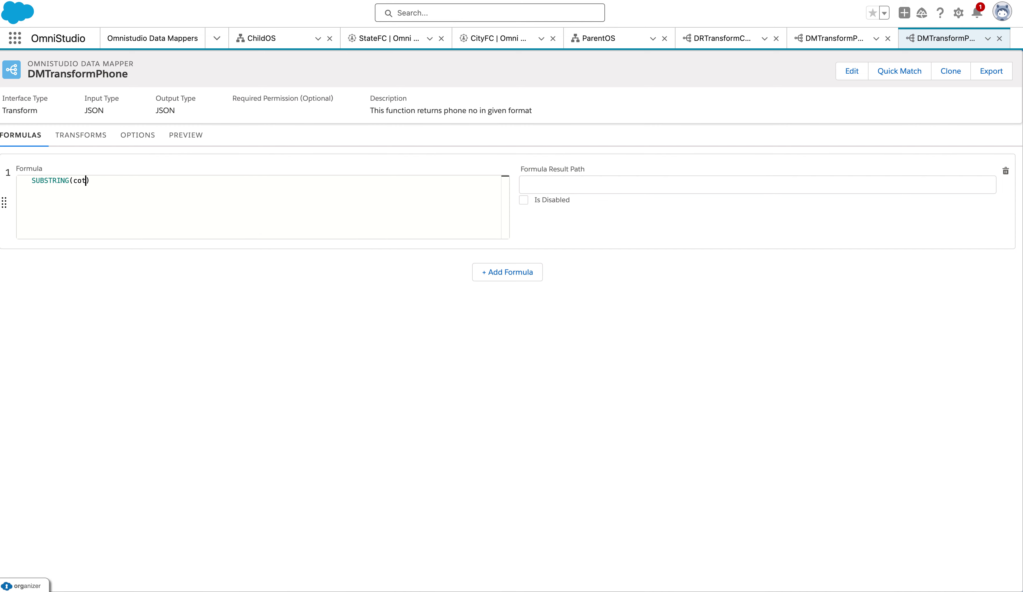
pyautogui.press('BackSpace')
pyautogui.write('ntacts:phone')
# Step: Check the contacts and phone keys in the preview input and complete the formula as SUBSTRING(contacts:phone,0,3)
pyautogui.click(183, 138)
pyautogui.doubleClick(54, 196)
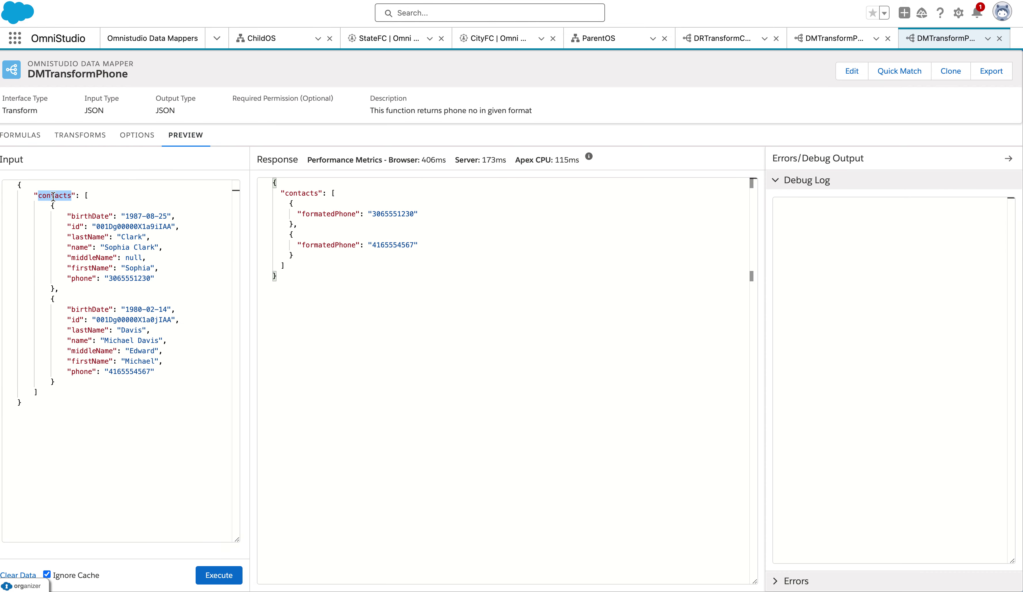
pyautogui.doubleClick(80, 279)
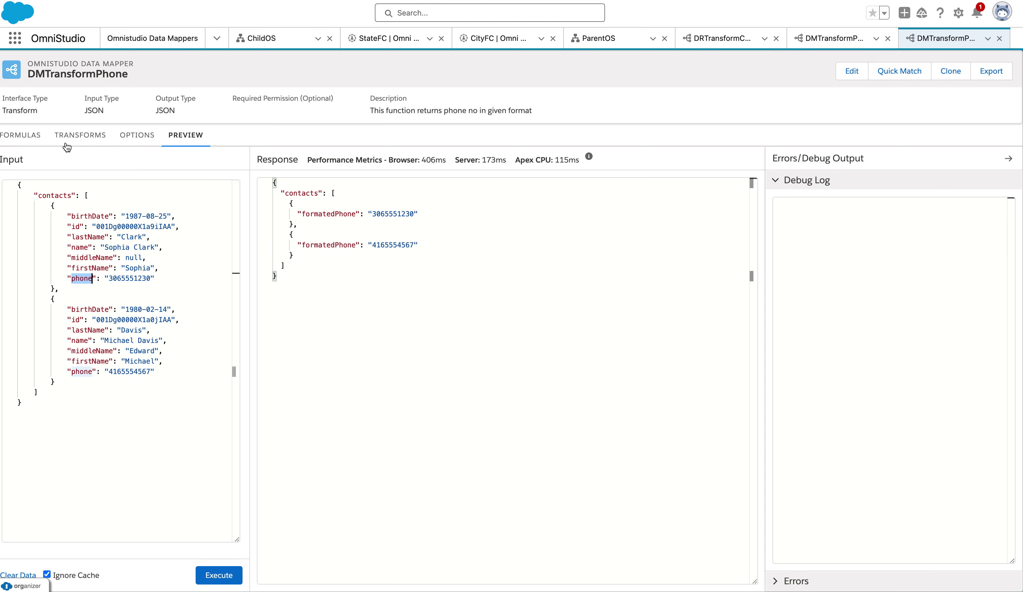
pyautogui.click(28, 138)
pyautogui.click(133, 178)
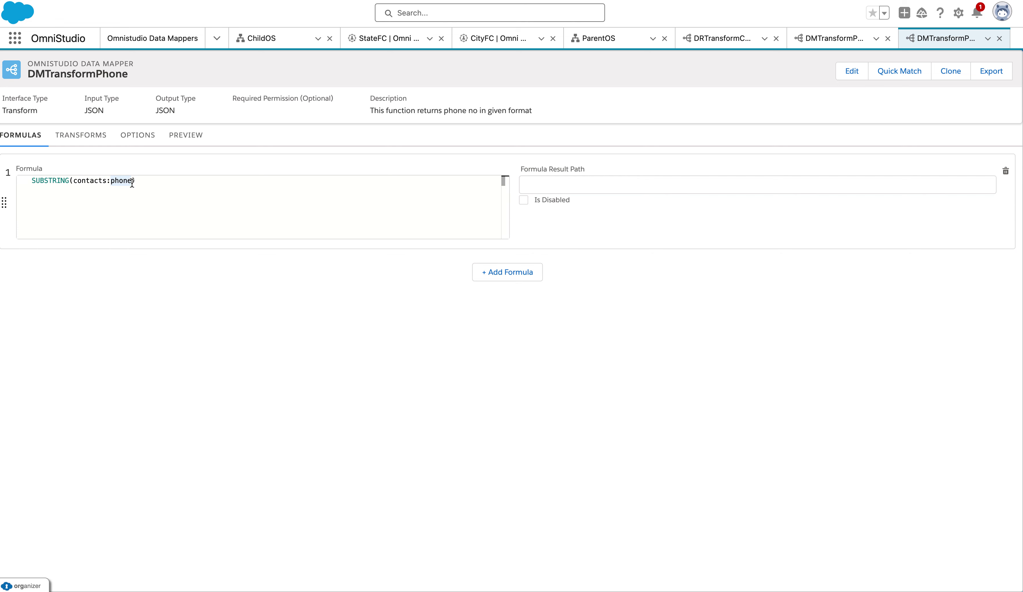
pyautogui.write(',0,3')
# Step: Check the first three digits of a phone number in the preview response and set the Formula Result Path to contacts:phone
pyautogui.click(180, 138)
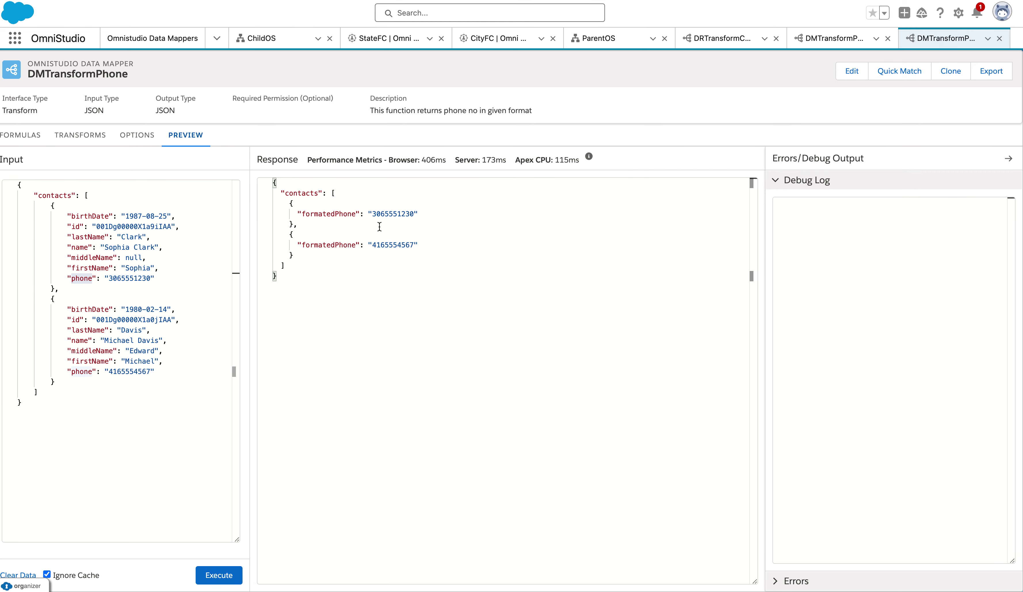
pyautogui.click(384, 213)
pyautogui.moveTo(384, 214); pyautogui.dragTo(368, 214)
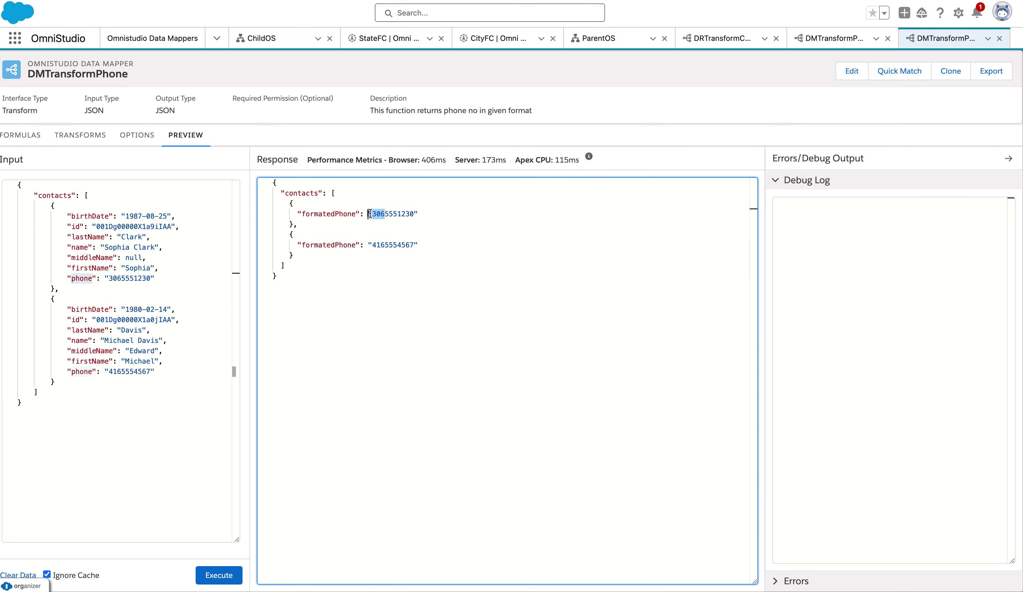
pyautogui.click(21, 135)
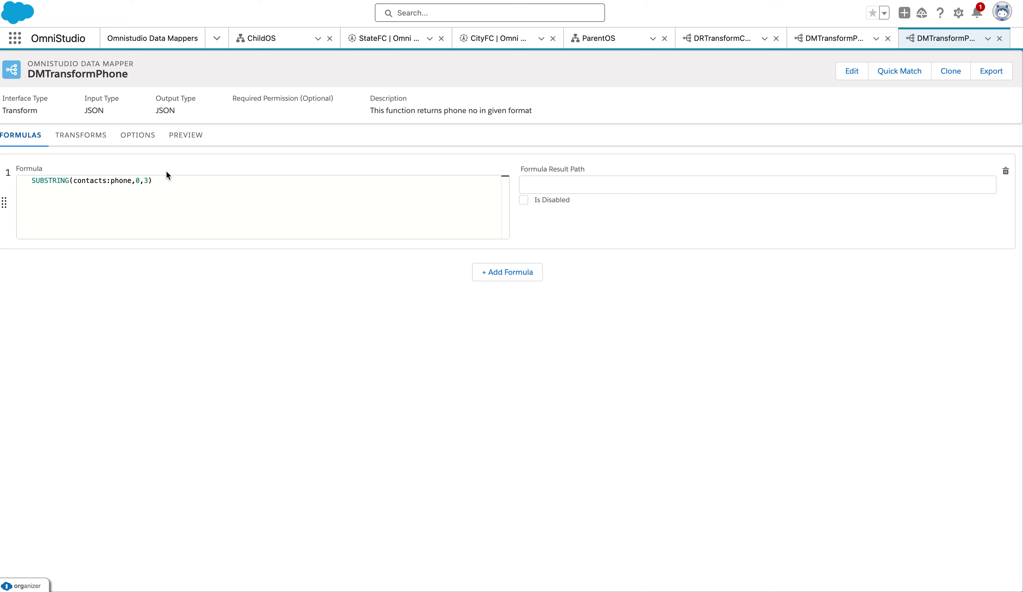
pyautogui.click(550, 181)
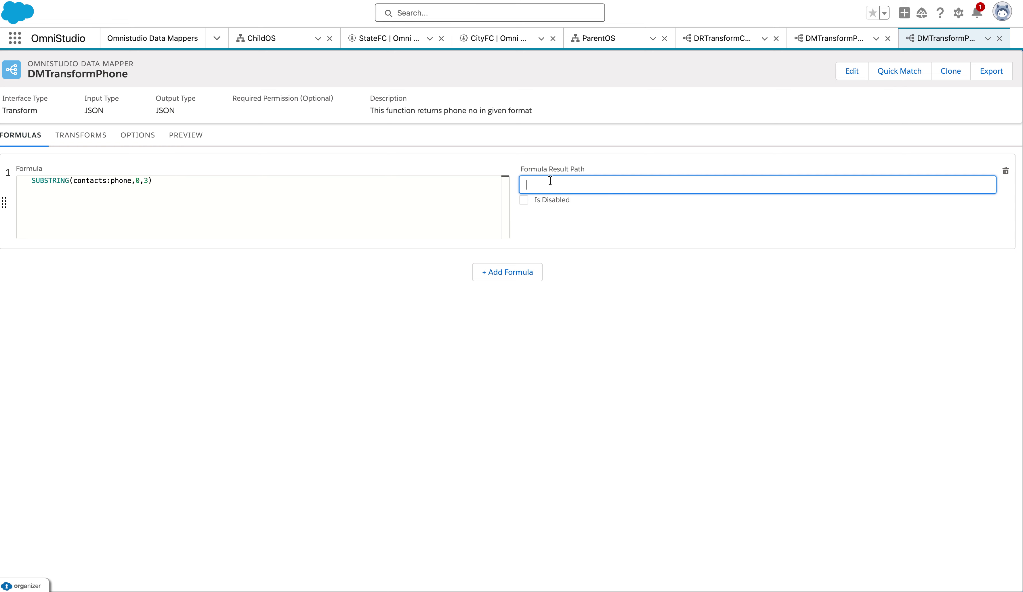
pyautogui.write('contacts:phone')
# Step: Execute the data mapper preview and check the first contact's formatedPhone against the SUBSTRING formula
pyautogui.click(93, 136)
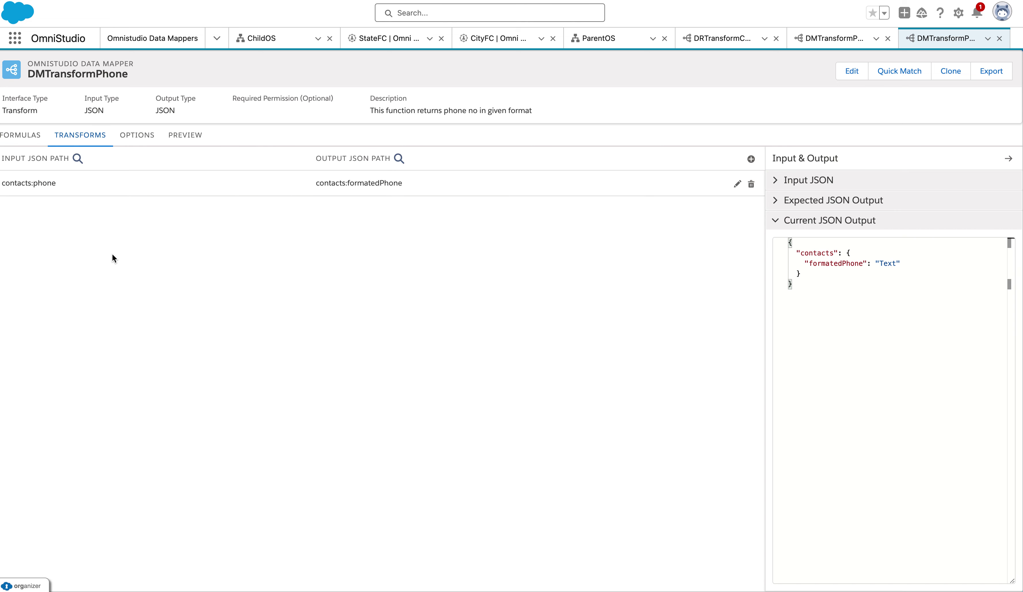
pyautogui.click(185, 135)
pyautogui.click(222, 581)
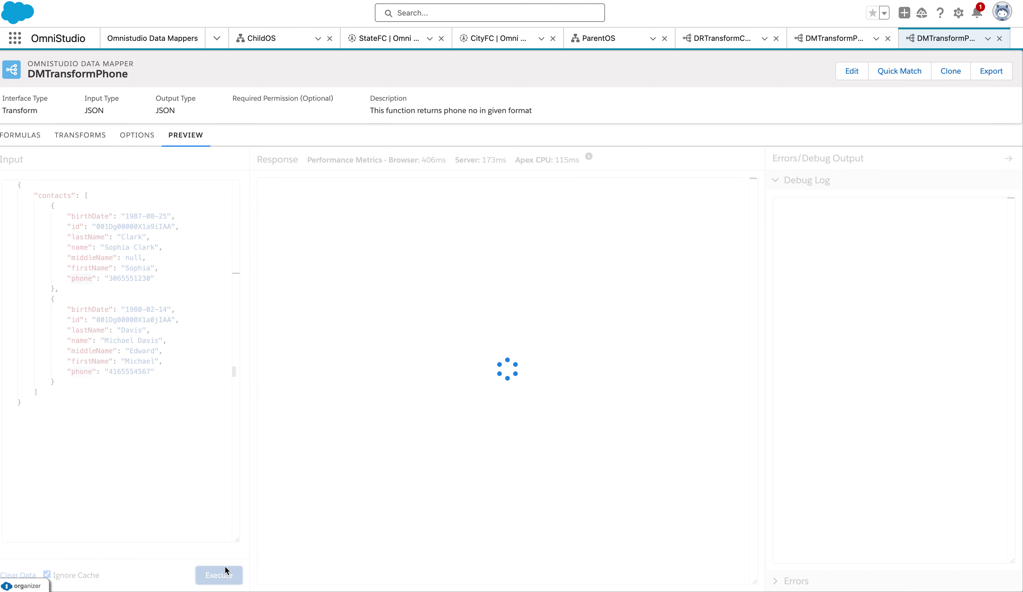
pyautogui.click(377, 214)
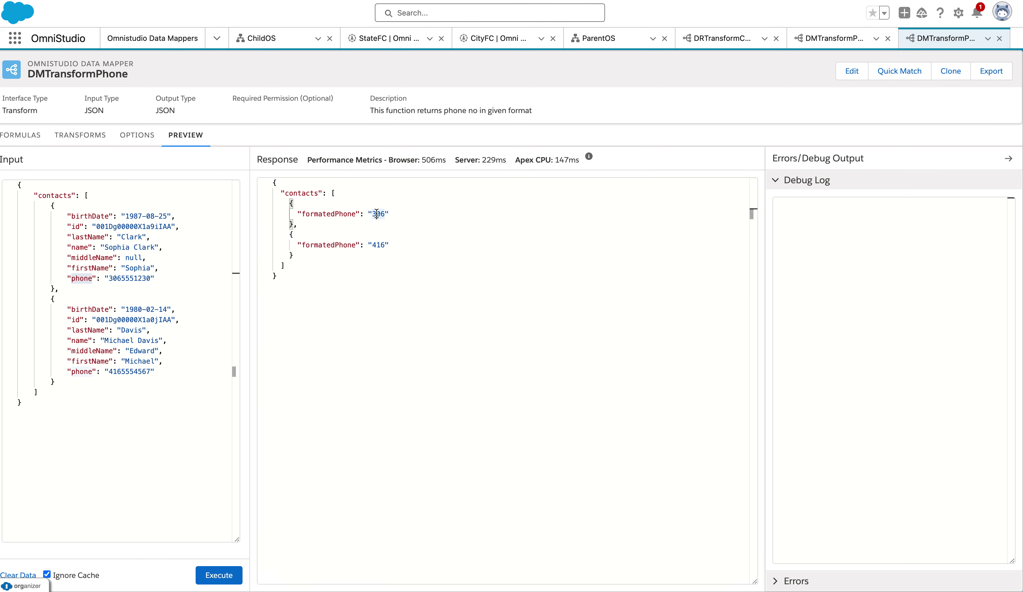
# Step: Look up the CONCATENATE function's syntax on the Salesforce Help page and return to the data mapper's formula
pyautogui.click(23, 136)
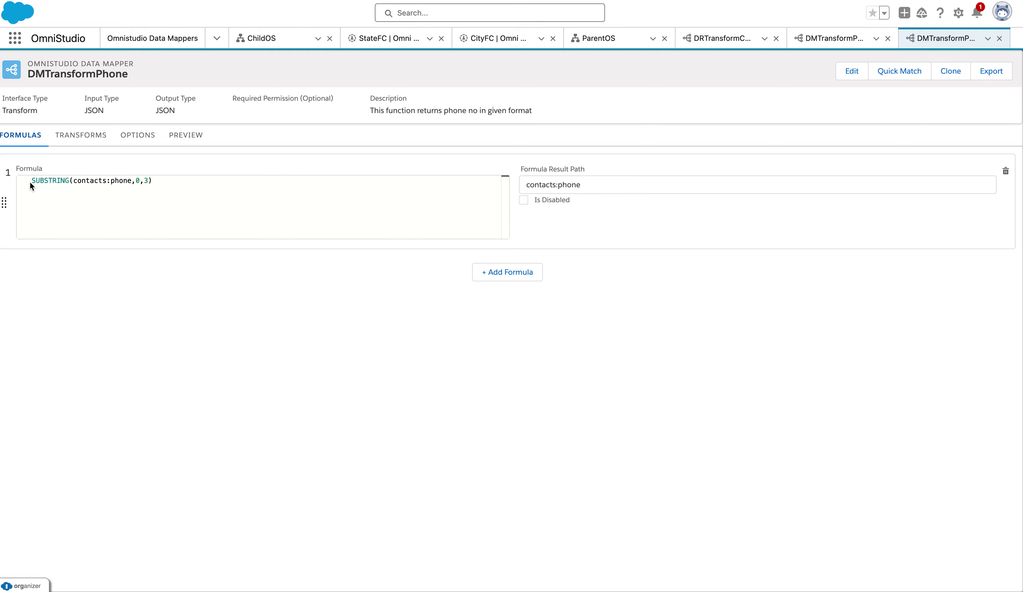
pyautogui.hotkey('ctrl', 'Tab')
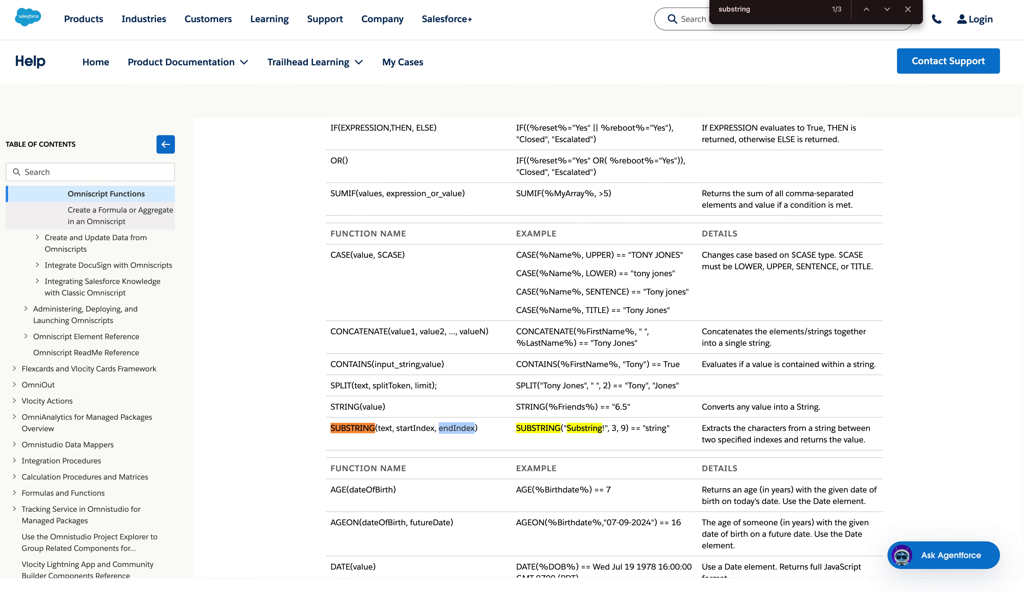
pyautogui.write('contact')
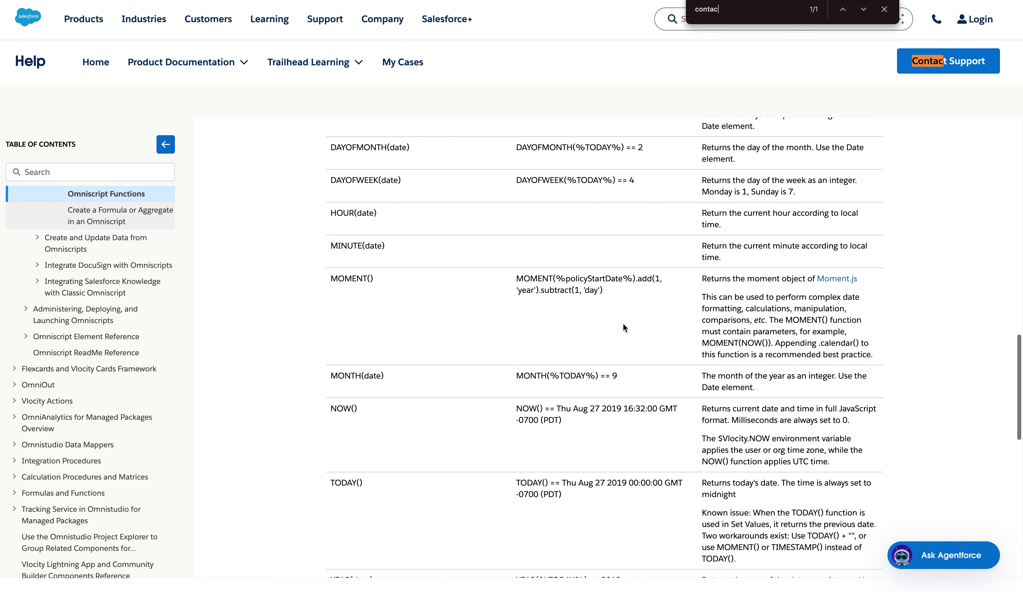
pyautogui.press('BackSpace')
pyautogui.press('BackSpace')
pyautogui.press('BackSpace')
pyautogui.press('BackSpace')
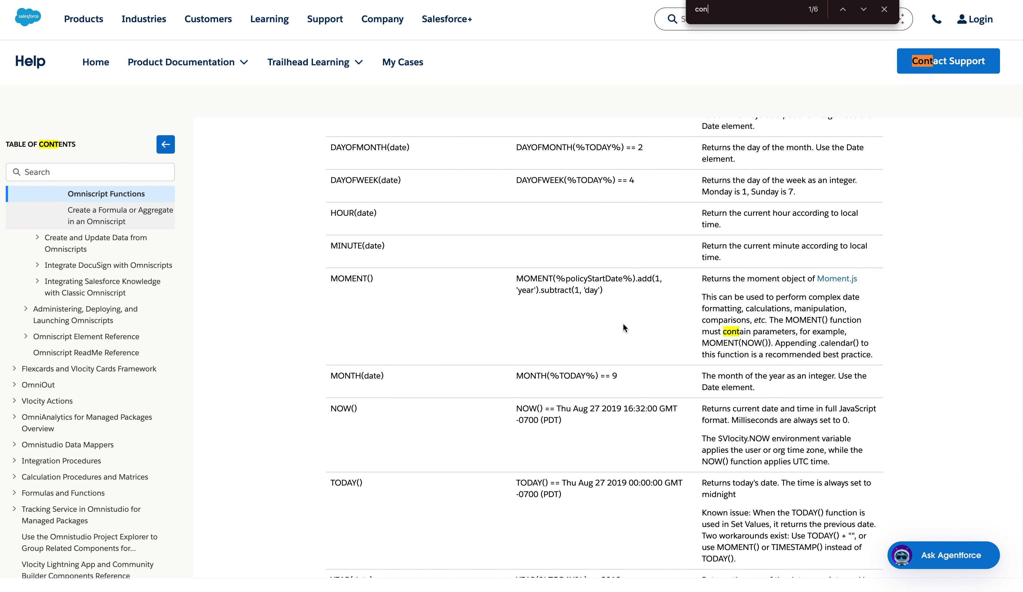
pyautogui.write('ct')
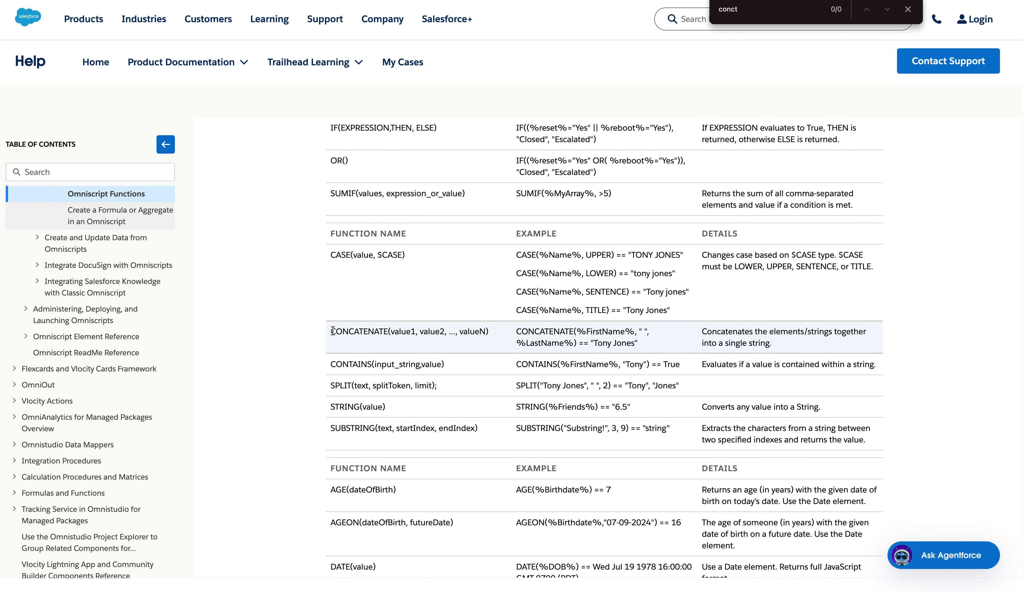
pyautogui.moveTo(330, 331); pyautogui.dragTo(485, 332)
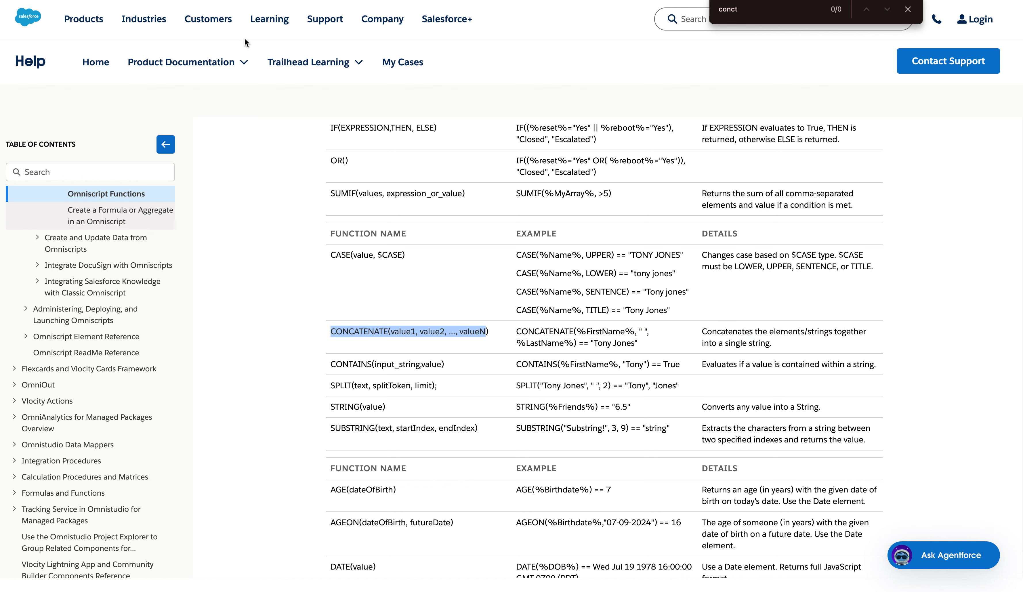
pyautogui.press('Escape')
pyautogui.hotkey('ctrl', 'shift', 'Tab')
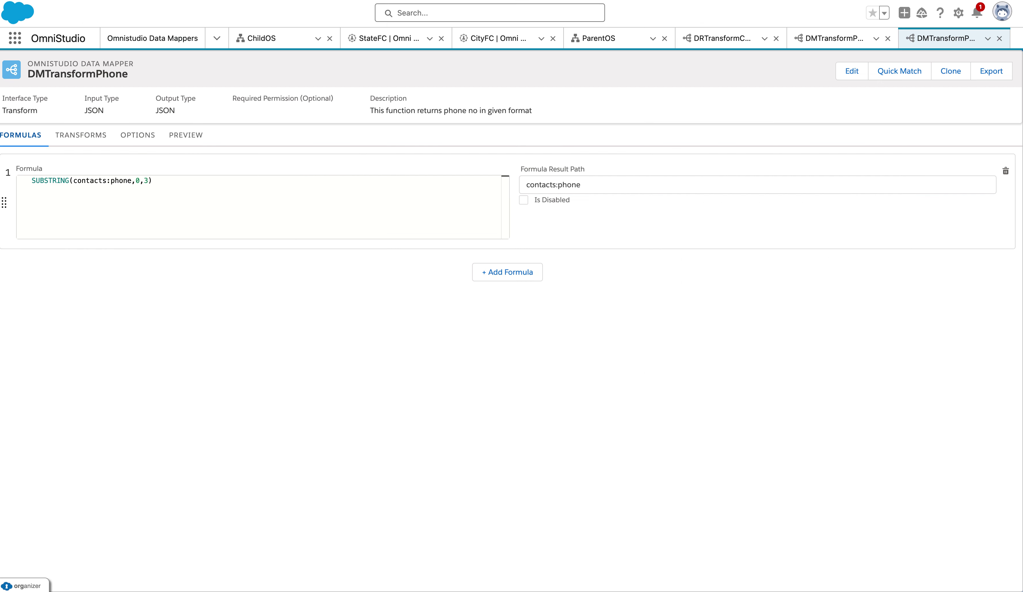
# Step: Add a CONCAT function after the SUBSTRING expression, replacing its placeholder argument with "(",
pyautogui.click(30, 182)
pyautogui.write('cop')
pyautogui.press('BackSpace')
pyautogui.press('BackSpace')
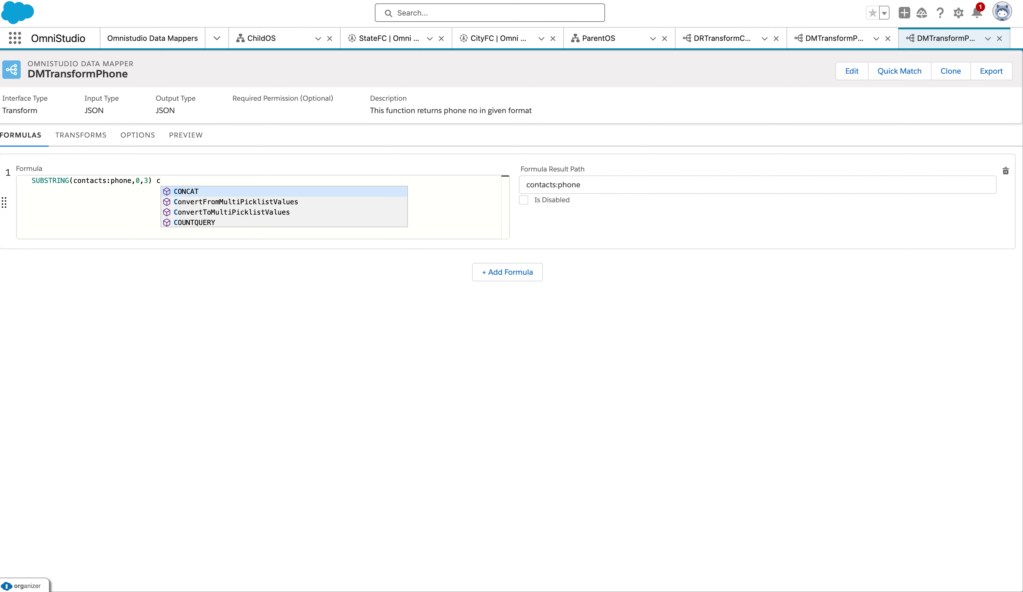
pyautogui.press('Return')
pyautogui.press('BackSpace')
pyautogui.press('BackSpace')
pyautogui.press('BackSpace')
pyautogui.press('BackSpace')
pyautogui.press('BackSpace')
pyautogui.press('BackSpace')
pyautogui.press('BackSpace')
pyautogui.press('BackSpace')
pyautogui.press('BackSpace')
pyautogui.press('BackSpace')
pyautogui.press('BackSpace')
pyautogui.press('BackSpace')
pyautogui.press('BackSpace')
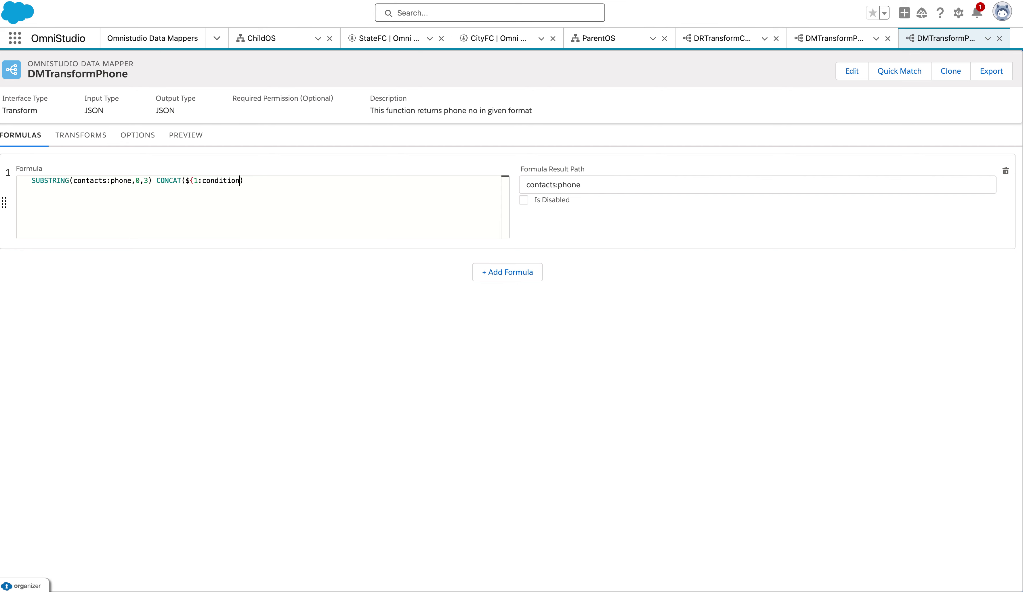
pyautogui.press('BackSpace')
pyautogui.write('"(",')
# Step: Move the SUBSTRING expression into CONCAT and add ")" as last argument, giving CONCAT("(",SUBSTRING(contacts:phone,0,3),")")
pyautogui.moveTo(152, 180); pyautogui.dragTo(4, 184)
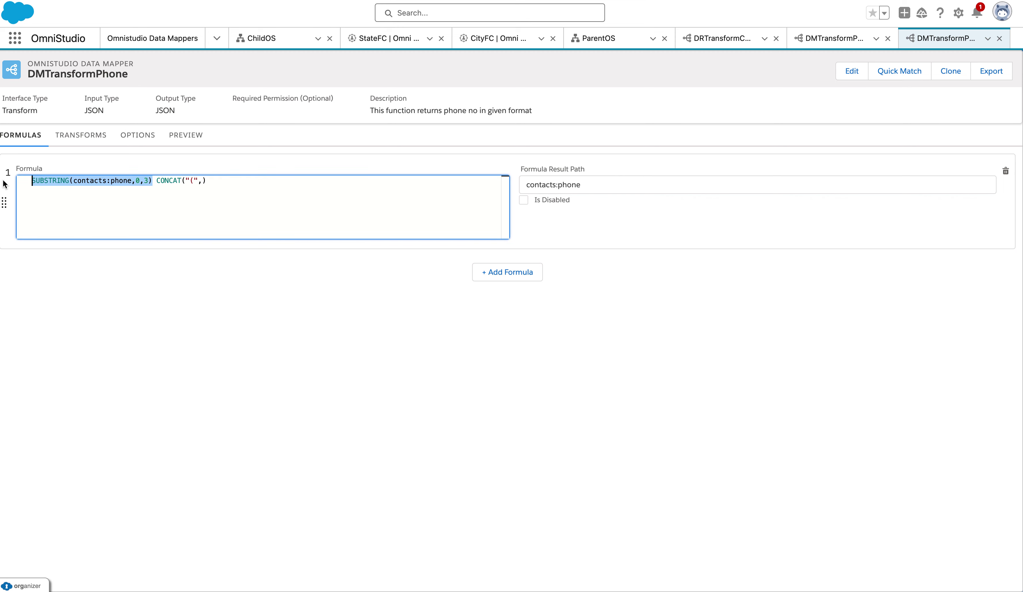
pyautogui.press('super+x')
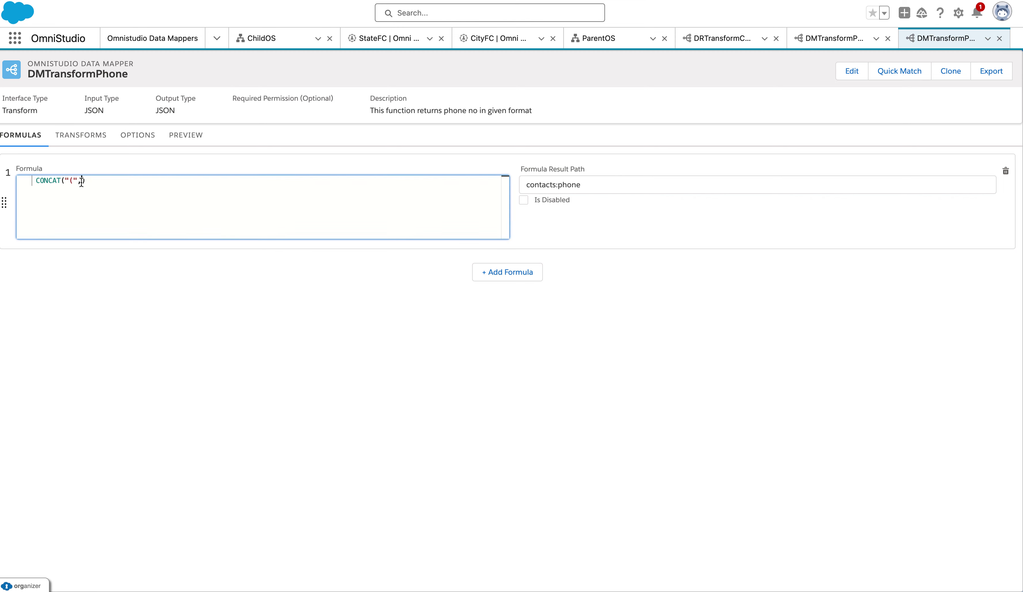
pyautogui.press('super+v')
pyautogui.write(',')
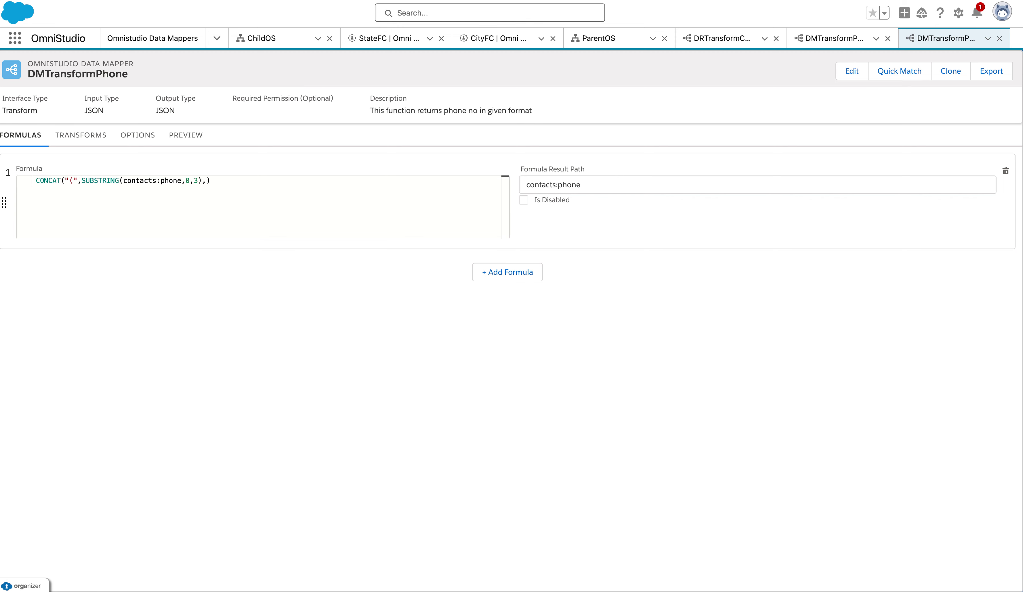
pyautogui.write('")"')
# Step: Execute the data mapper preview and check the parenthesised area code in the first contact's formatedPhone
pyautogui.click(186, 135)
pyautogui.click(218, 574)
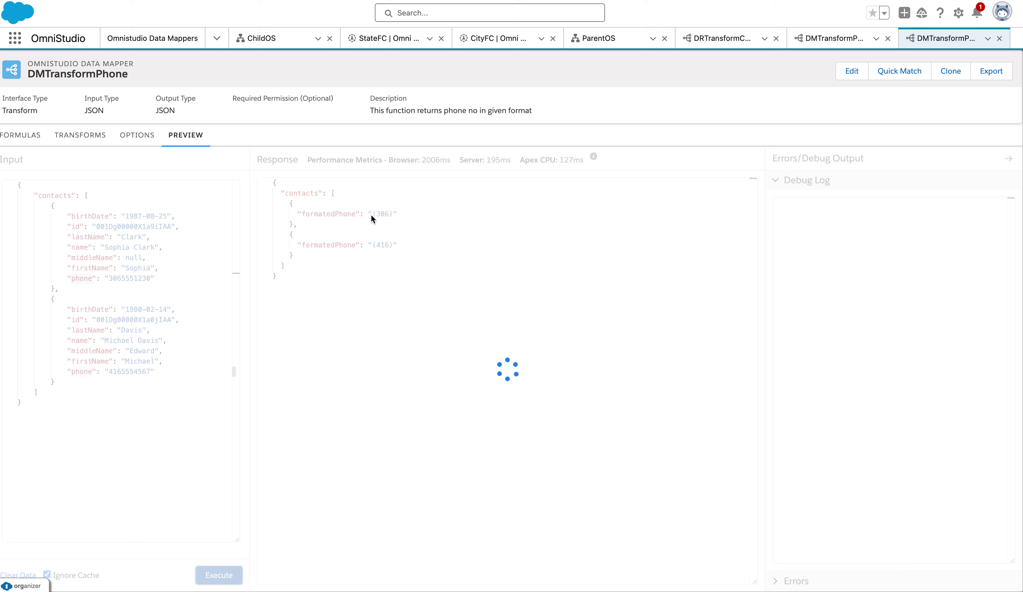
pyautogui.click(373, 213)
pyautogui.moveTo(373, 213); pyautogui.dragTo(390, 213)
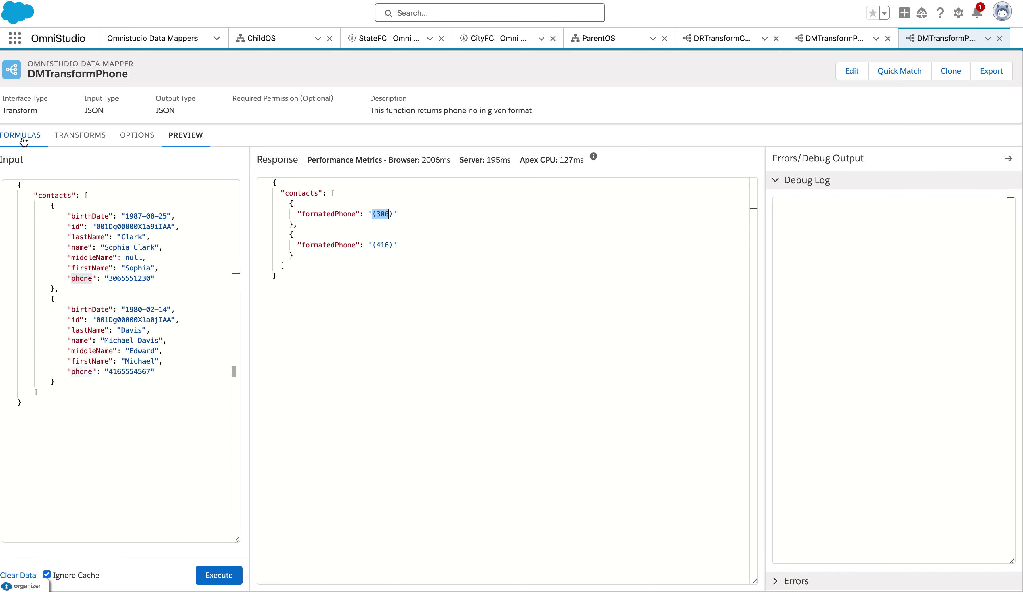
# Step: Switch to the Google Slides challenge slide, check the spacing in the required phone output format, and return to the data mapper
pyautogui.press('super+Tab')
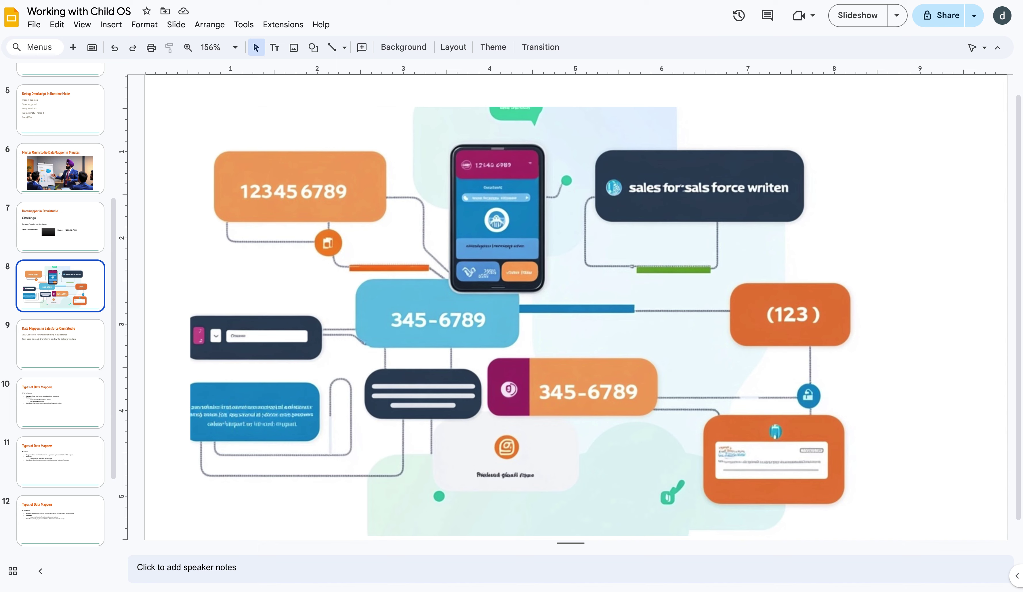
pyautogui.click(45, 221)
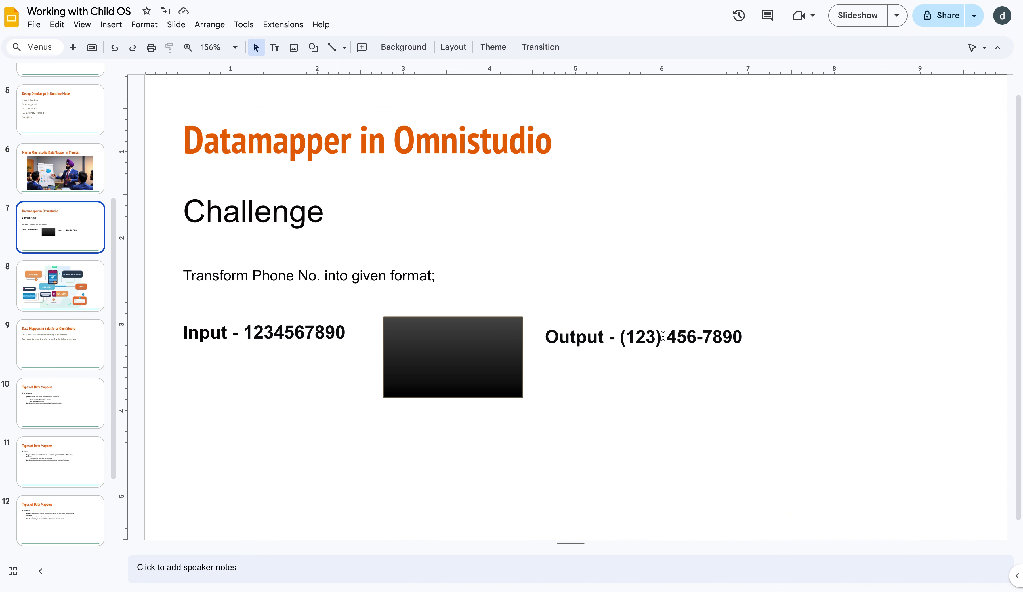
pyautogui.doubleClick(664, 337)
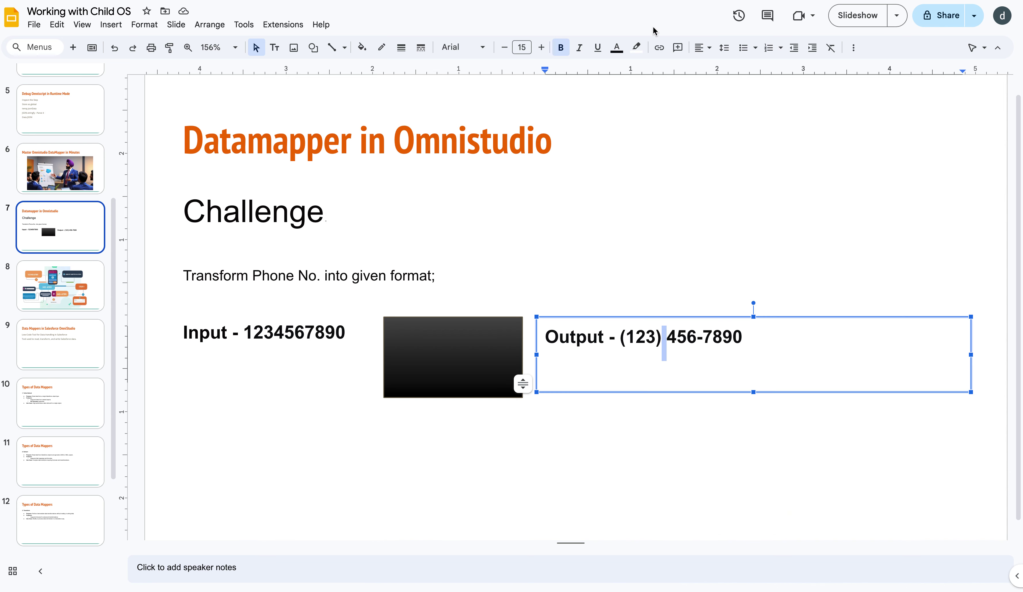
pyautogui.press('super+Tab')
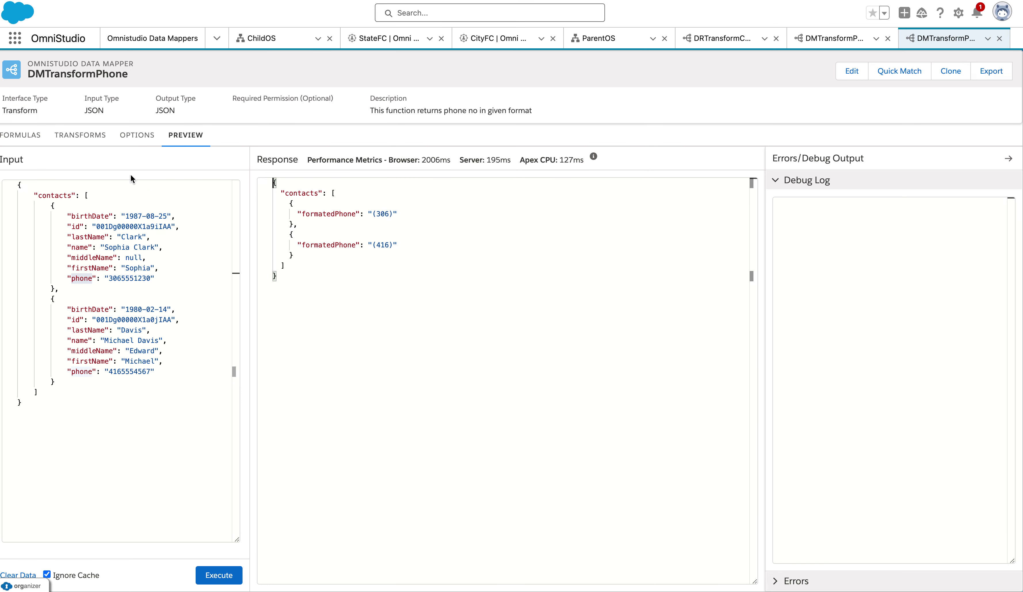
# Step: Add a space after the closing parenthesis in the formula's last string and a comma for another CONCAT argument
pyautogui.click(18, 134)
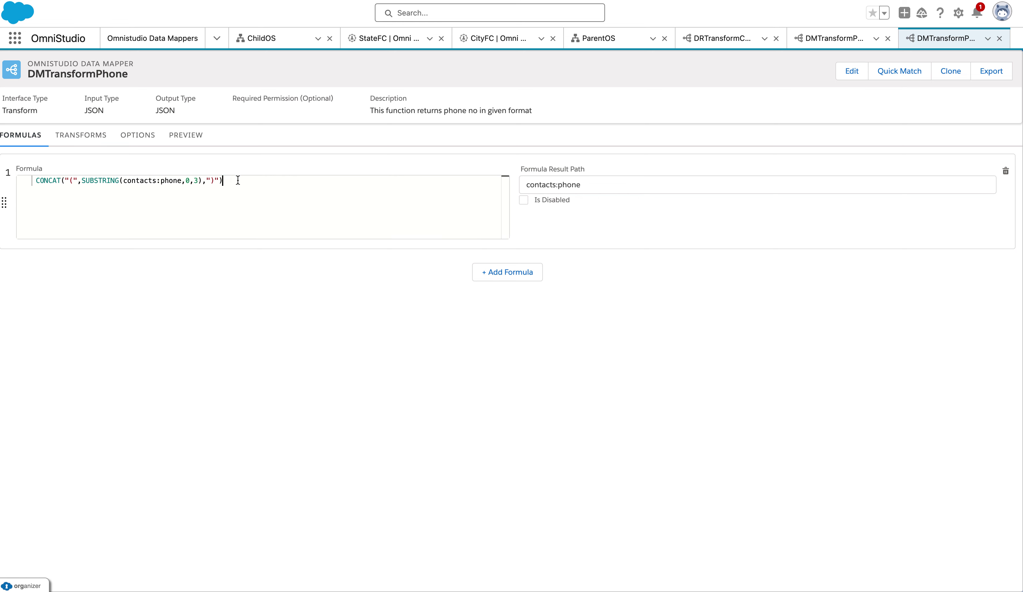
pyautogui.click(219, 180)
pyautogui.press('Right')
pyautogui.write(',')
# Step: Duplicate the SUBSTRING expression as the next CONCAT argument and change its positions to SUBSTRING(contacts:phone,3,6)
pyautogui.moveTo(214, 181); pyautogui.dragTo(82, 182)
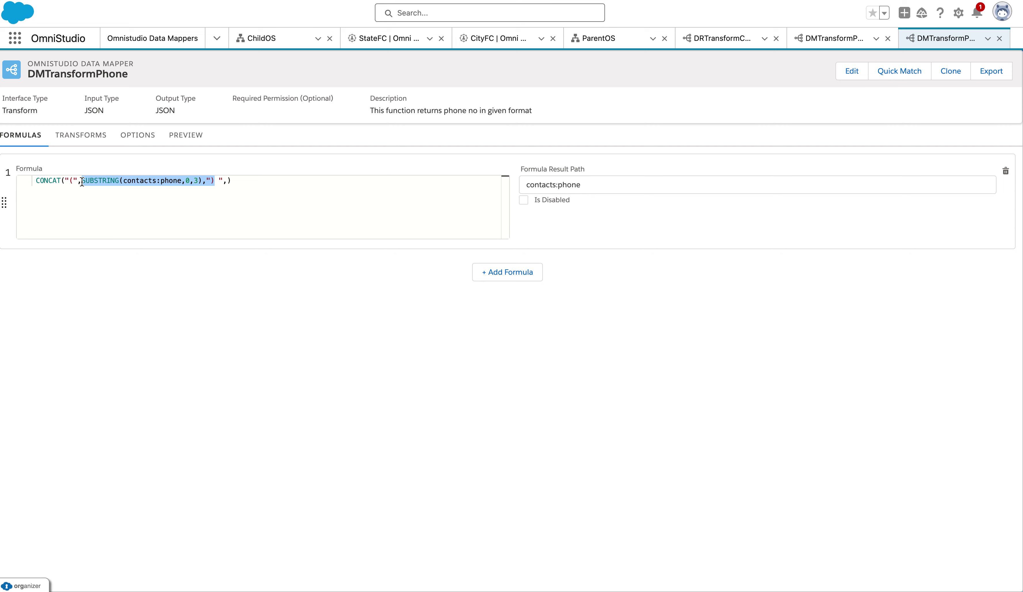
pyautogui.click(226, 181)
pyautogui.write(',')
pyautogui.hotkey('ctrl', 'v')
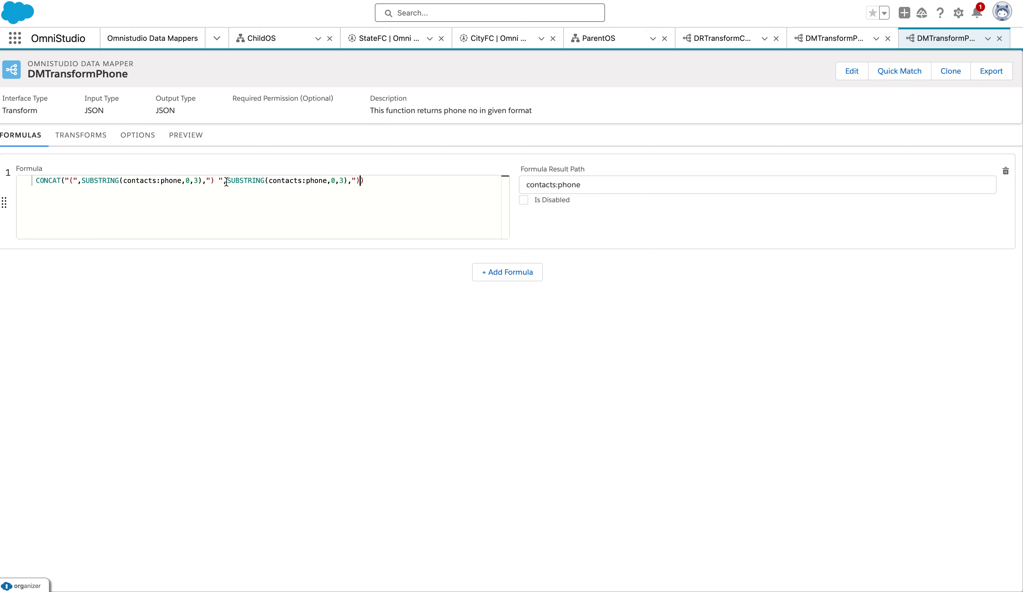
pyautogui.doubleClick(333, 180)
pyautogui.write('3')
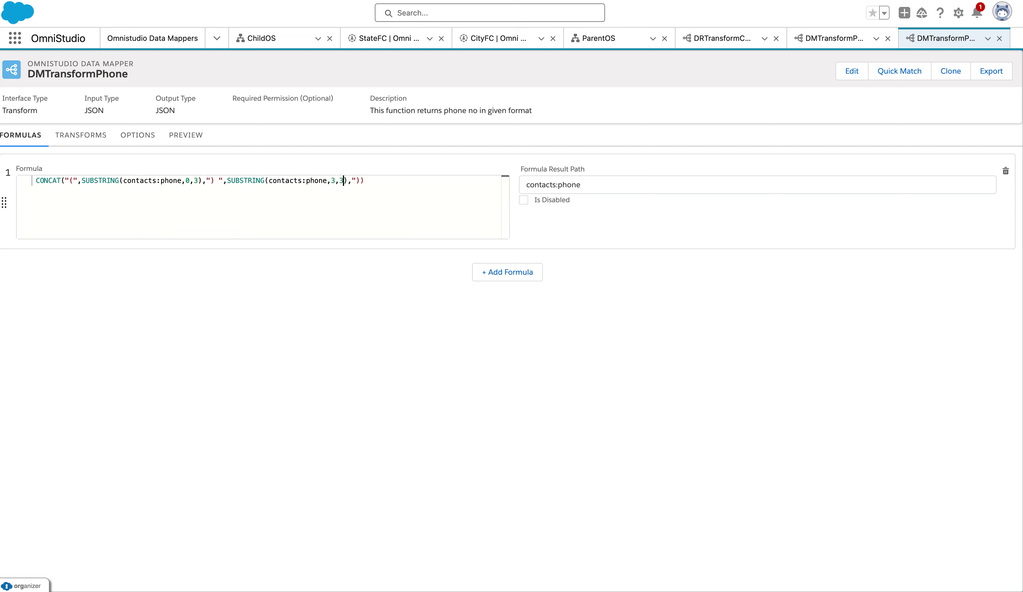
pyautogui.doubleClick(341, 181)
pyautogui.write('6')
# Step: Execute the preview and check the end of the first contact's formatedPhone for stray characters
pyautogui.click(186, 136)
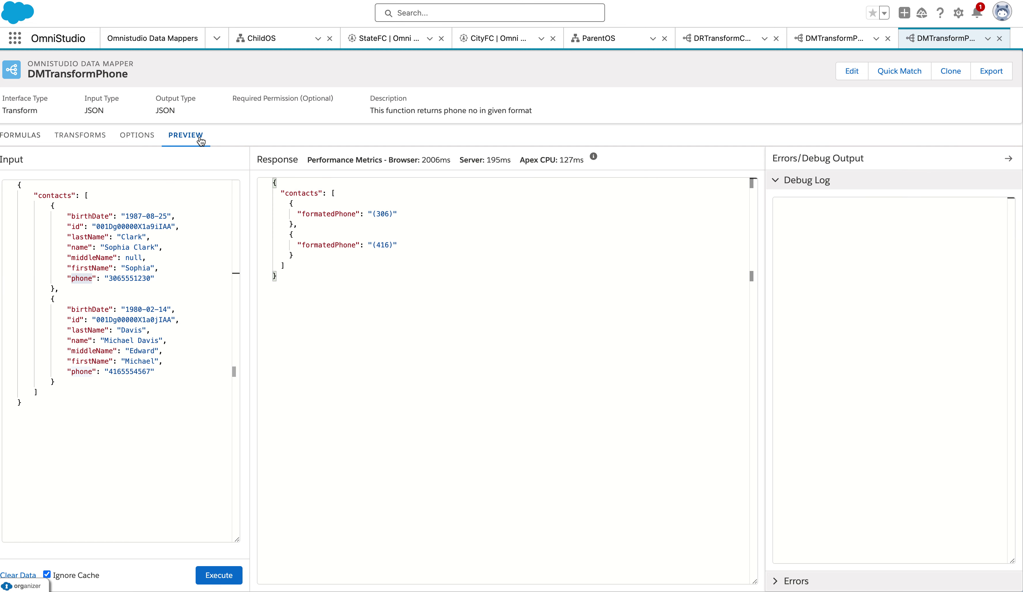
pyautogui.click(220, 575)
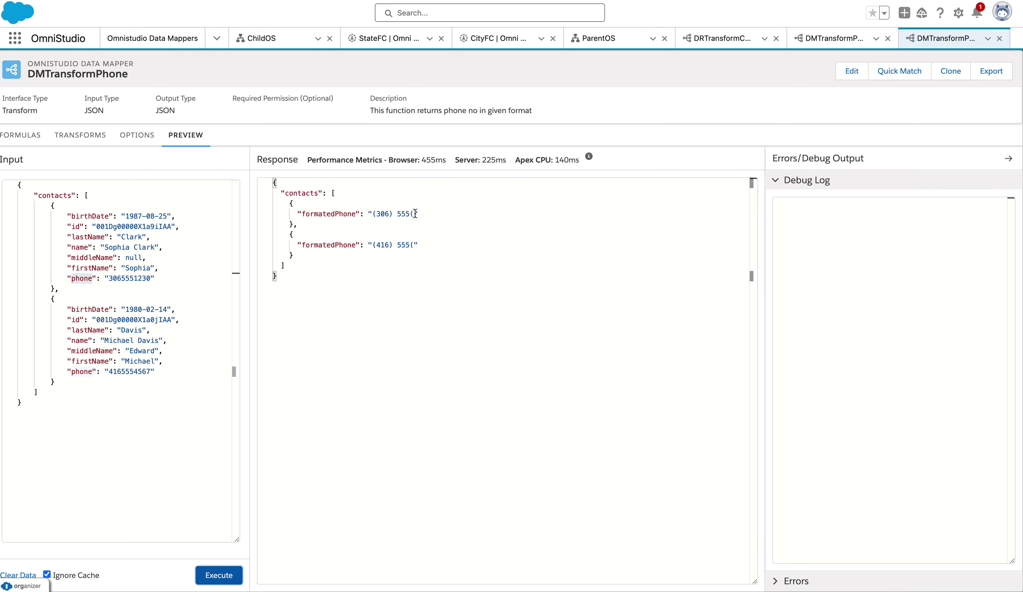
pyautogui.moveTo(414, 213); pyautogui.dragTo(398, 214)
pyautogui.click(411, 213)
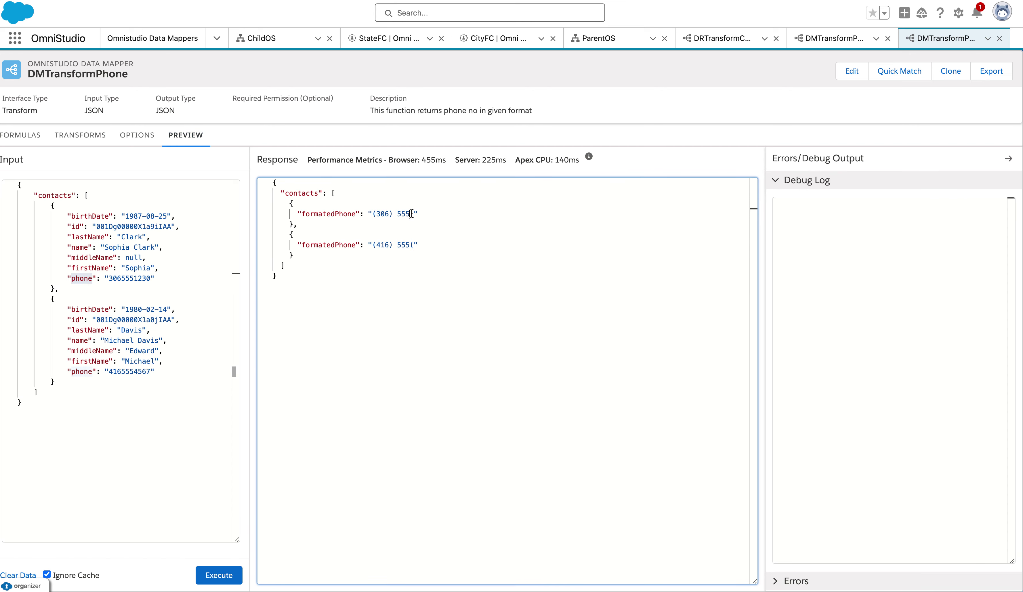
# Step: Remove the stray ,") after SUBSTRING(contacts:phone,3,6) in the formula and execute the preview
pyautogui.click(21, 134)
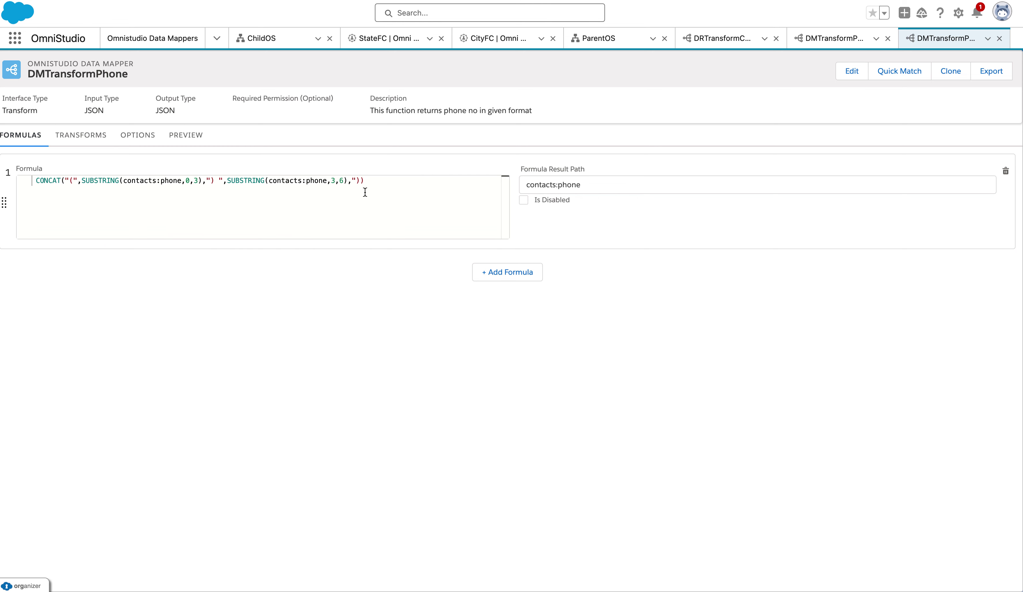
pyautogui.press('BackSpace')
pyautogui.press('BackSpace')
pyautogui.click(184, 135)
pyautogui.click(219, 575)
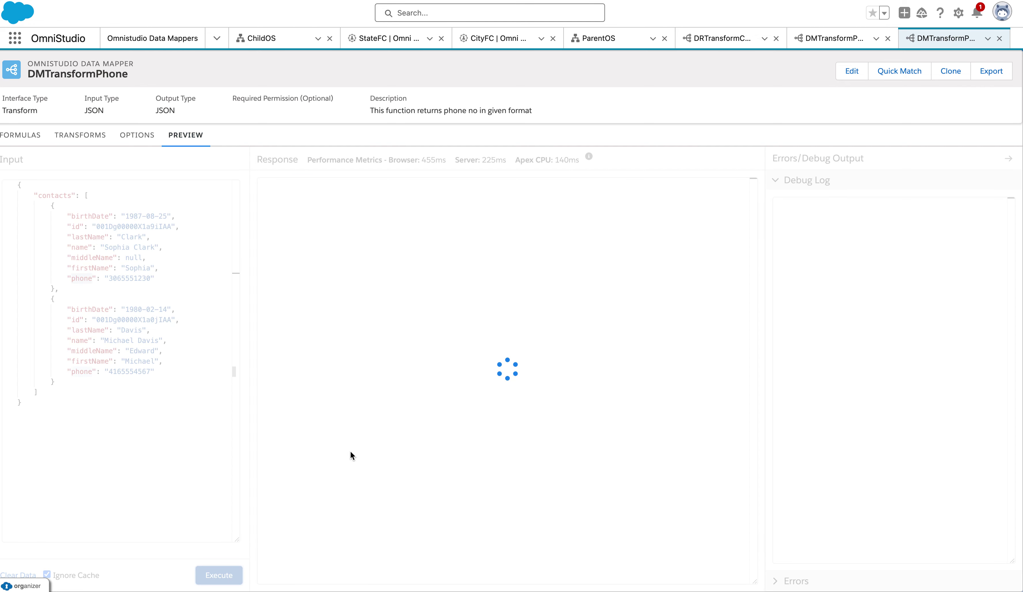
# Step: Append "-" and SUBSTRING(contacts:phone,6,10) as further CONCAT arguments and execute the preview
pyautogui.click(26, 136)
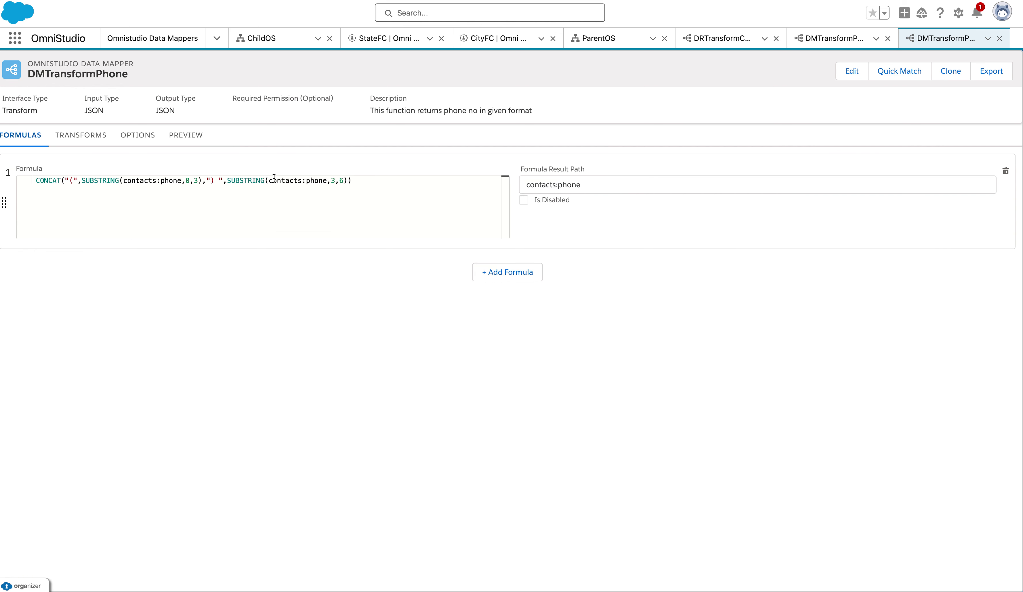
pyautogui.click(348, 181)
pyautogui.write(',"-",')
pyautogui.press('super+v')
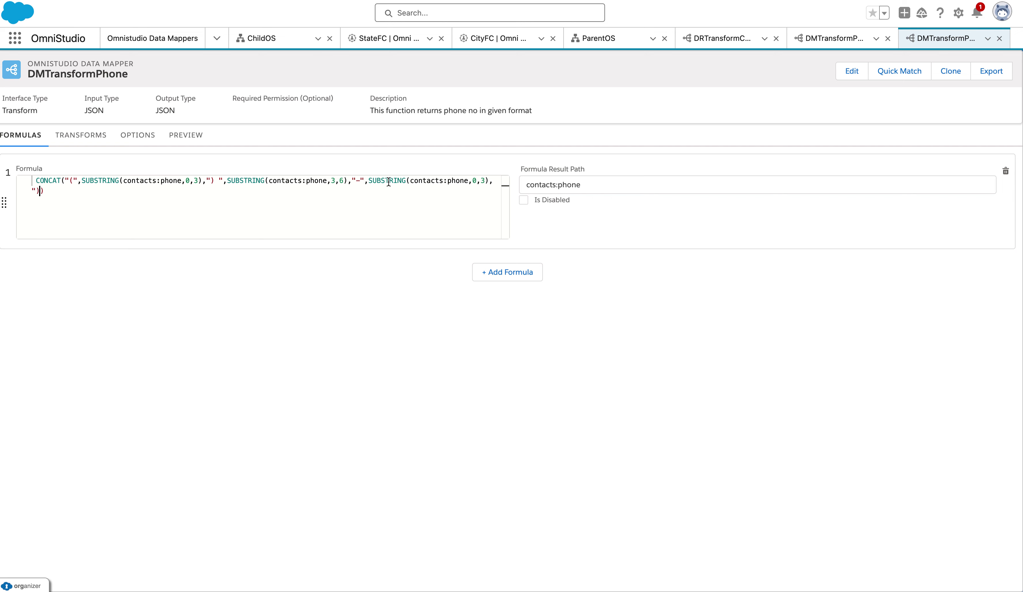
pyautogui.click(476, 180)
pyautogui.press('BackSpace')
pyautogui.write('6')
pyautogui.press('Right')
pyautogui.press('Delete')
pyautogui.write('10')
pyautogui.click(190, 134)
pyautogui.click(206, 575)
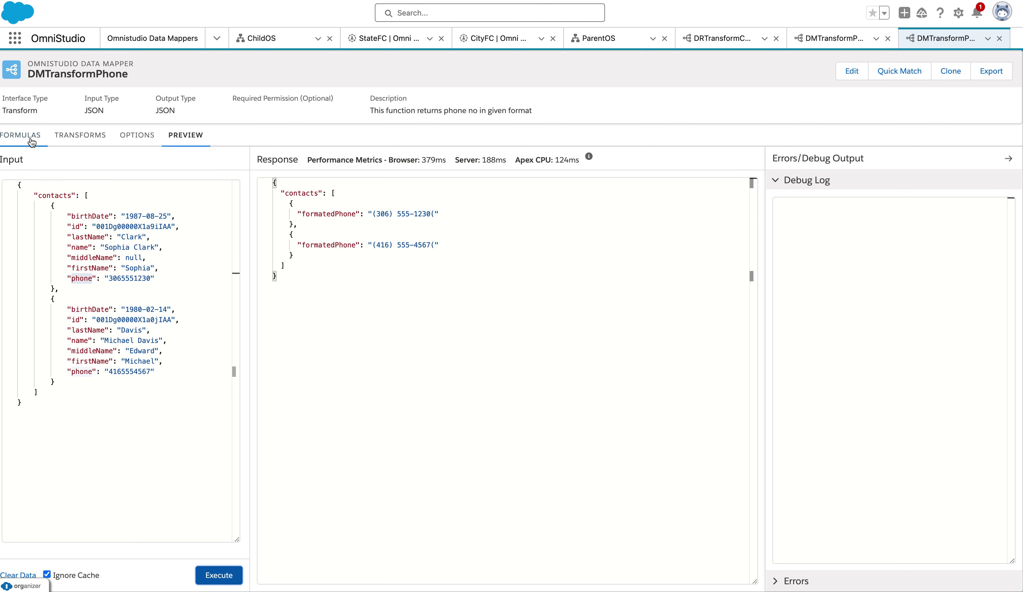
# Step: Remove the stray comma, quotation mark and extra parenthesis after SUBSTRING(contacts:phone,6,10), so the formula ends with ))
pyautogui.click(21, 135)
pyautogui.click(36, 191)
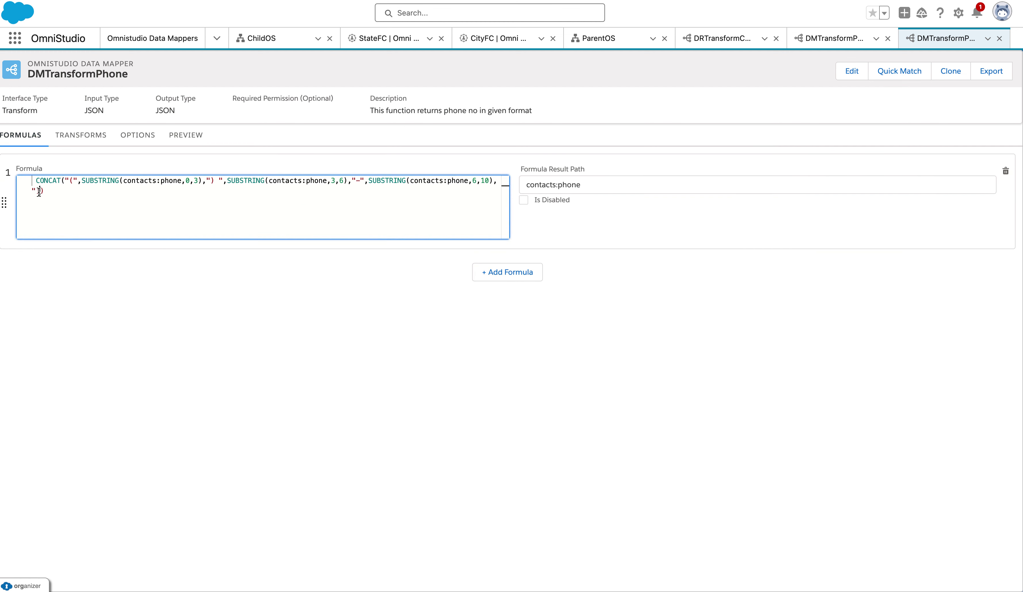
pyautogui.click(185, 134)
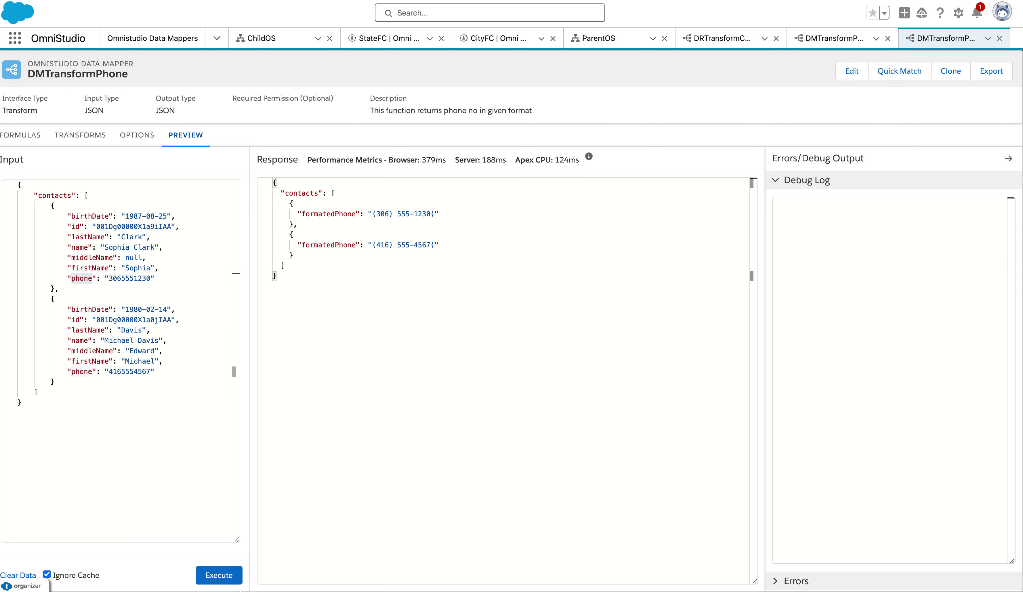
pyautogui.click(218, 573)
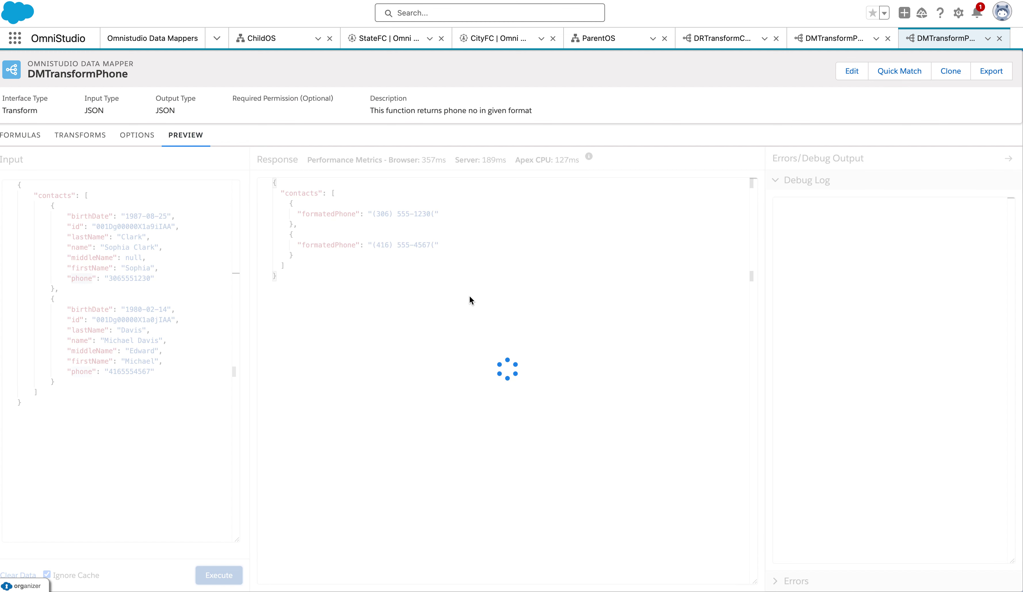
pyautogui.click(30, 137)
pyautogui.click(43, 194)
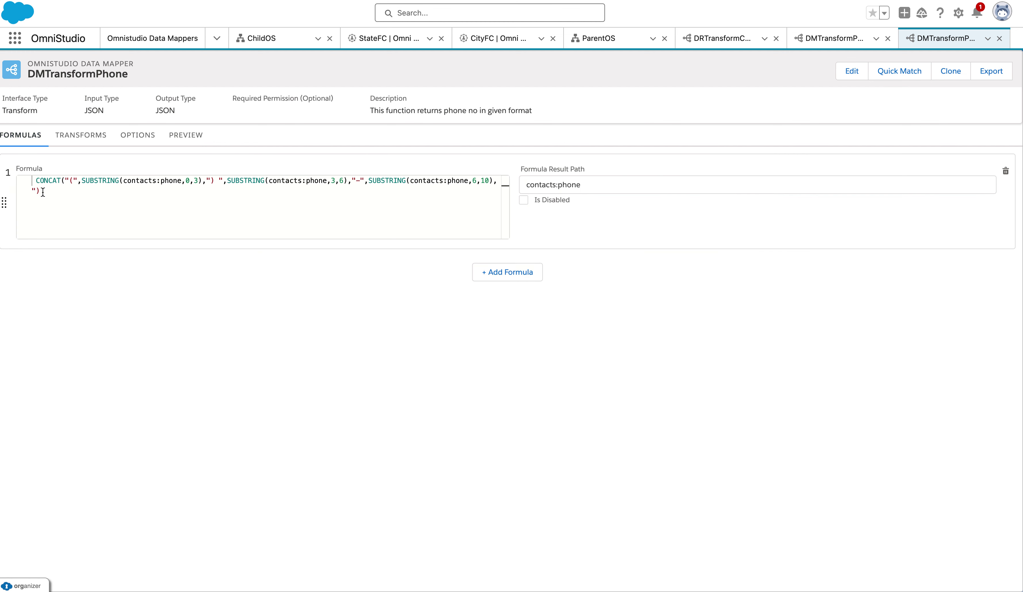
pyautogui.press('BackSpace')
pyautogui.press('BackSpace')
pyautogui.press('BackSpace')
# Step: Execute the preview and check the first contact's complete formatedPhone against the CONCAT formula
pyautogui.click(179, 137)
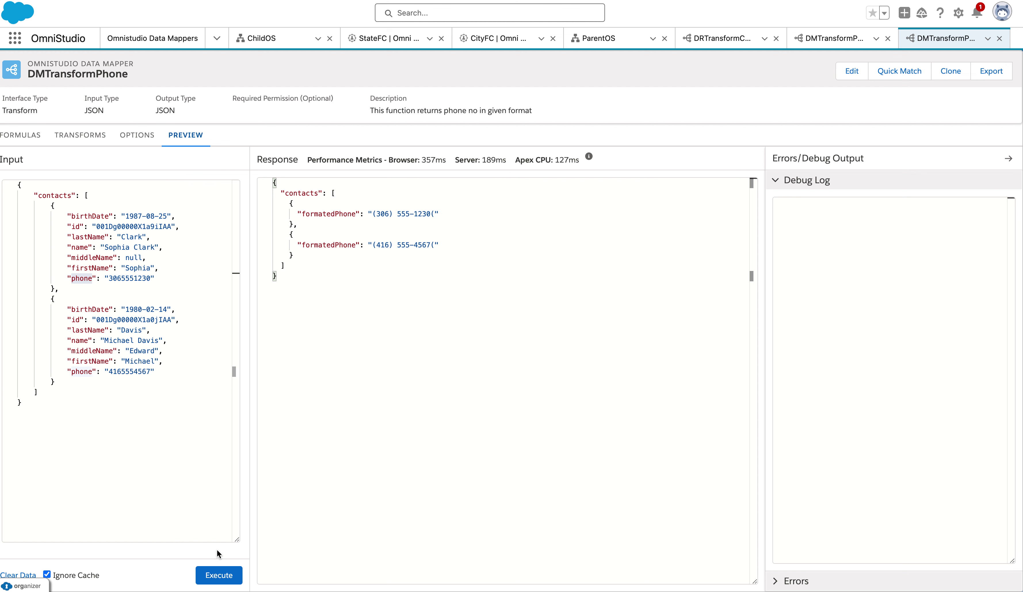
pyautogui.click(218, 576)
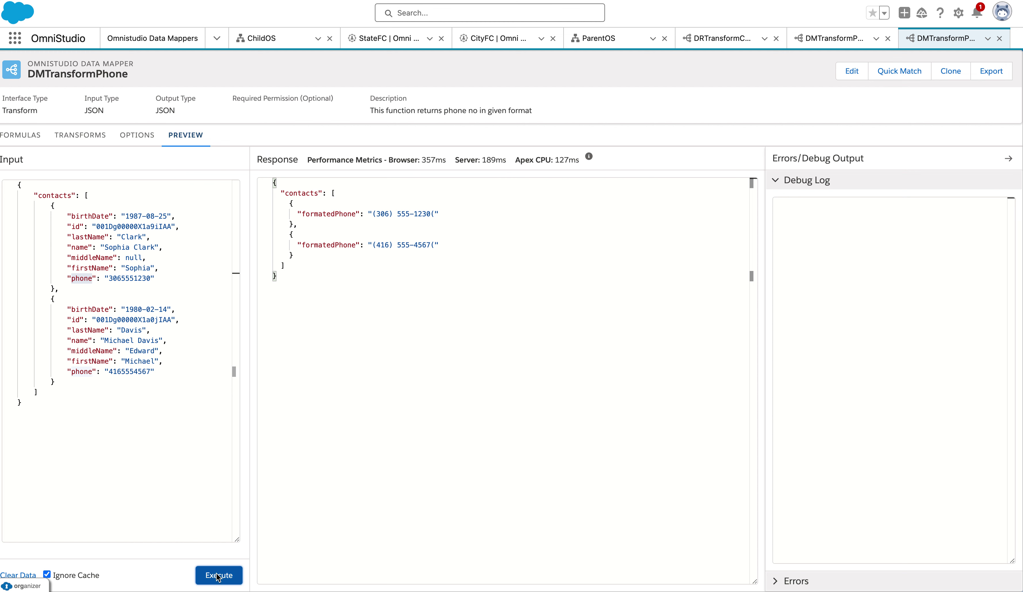
pyautogui.click(430, 213)
pyautogui.moveTo(430, 213); pyautogui.dragTo(373, 214)
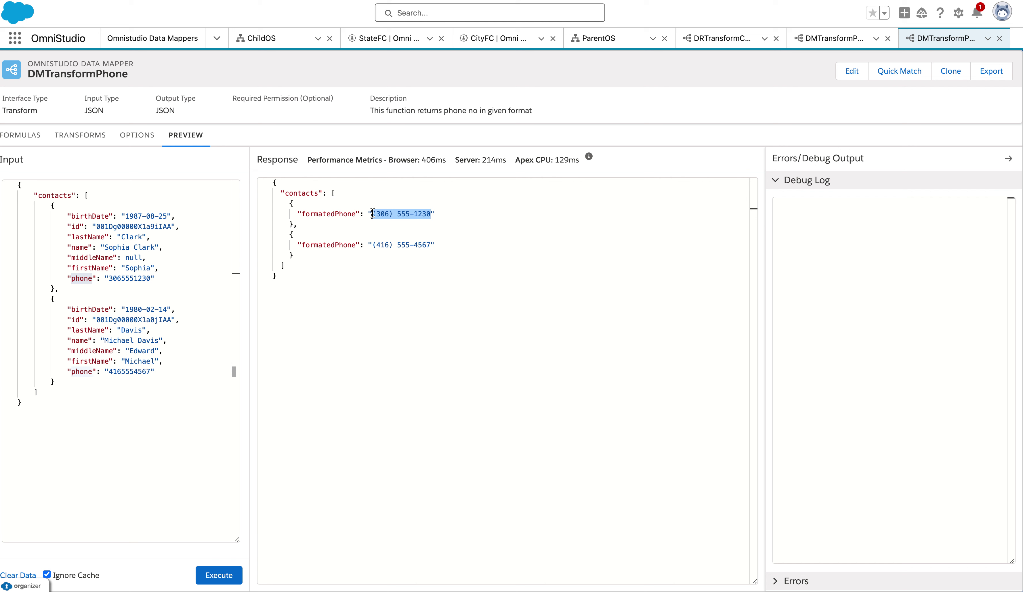
pyautogui.click(29, 138)
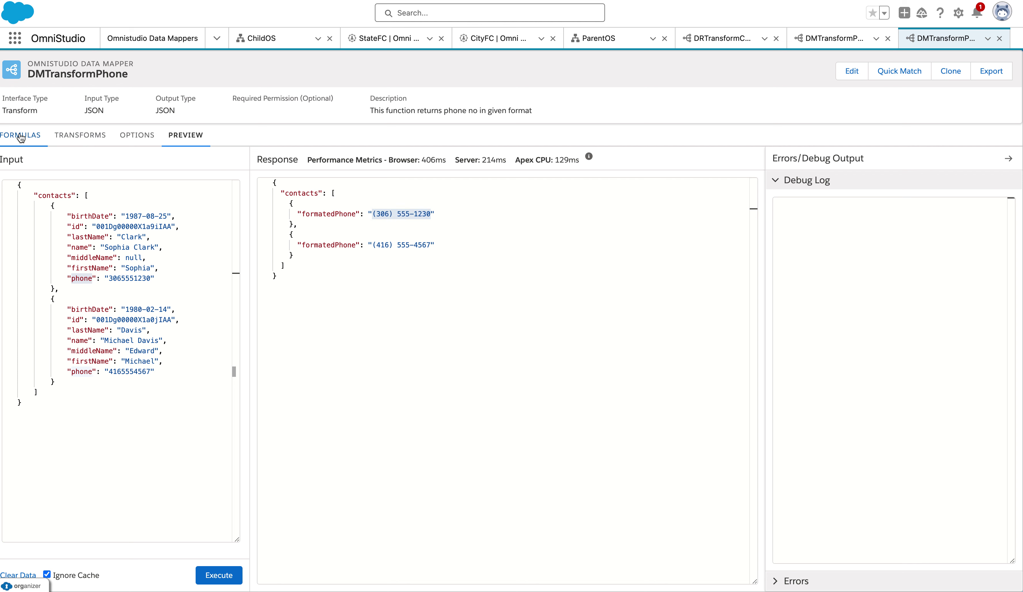
pyautogui.doubleClick(35, 180)
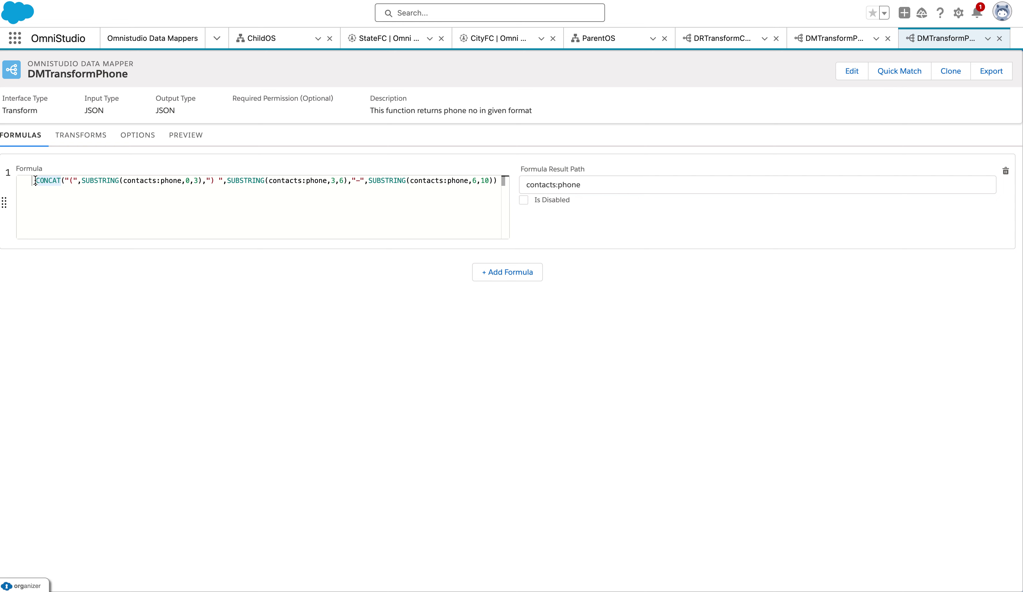
pyautogui.click(181, 139)
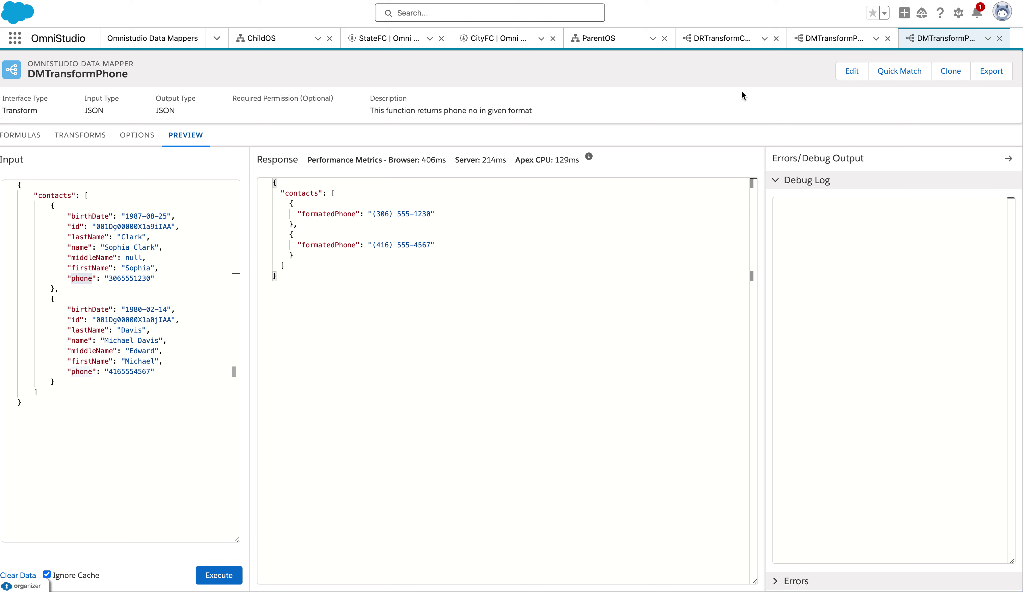